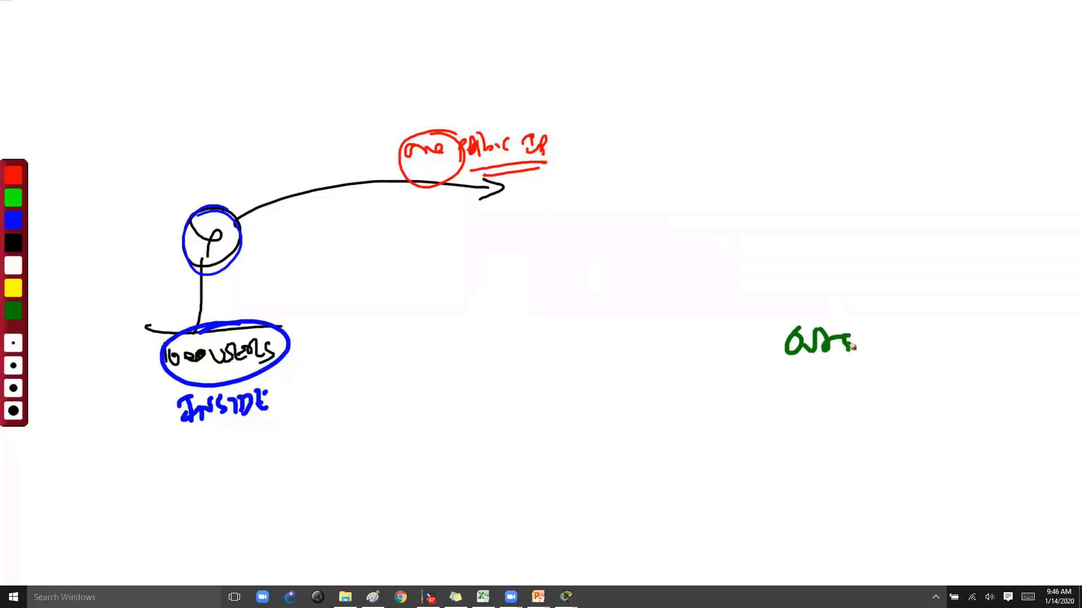
Underline the green "Outside" label and note local → private and global – public beneath the "INSIDE" heading
{"action": "mouse_move", "coordinate": [787, 373]}
{"action": "left_mouse_down"}
{"action": "mouse_move", "coordinate": [894, 371]}
{"action": "mouse_move", "coordinate": [875, 381]}
{"action": "left_mouse_up"}
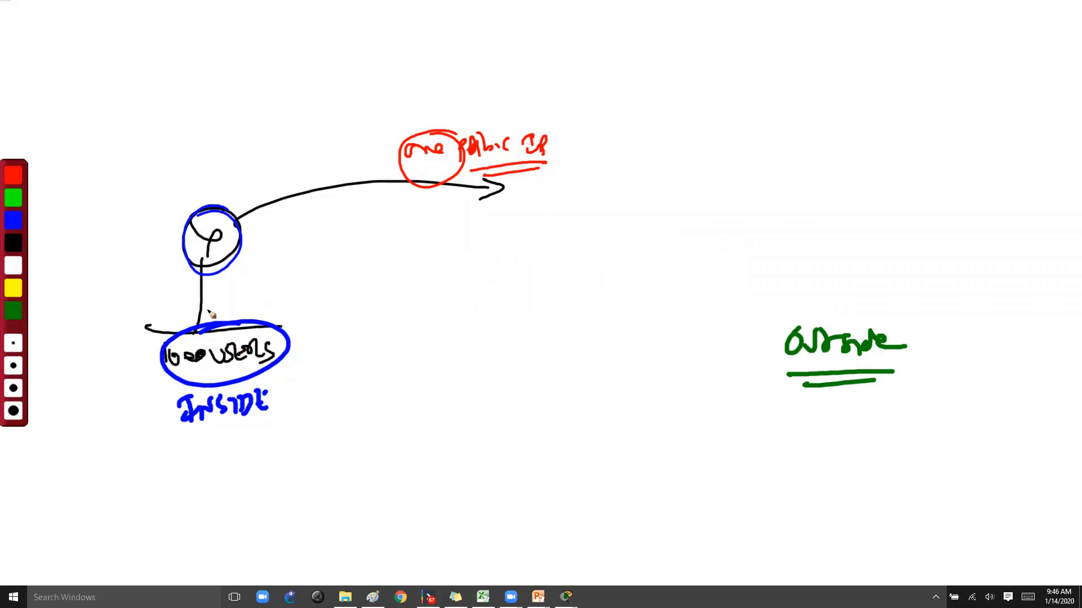
{"action": "left_click_drag", "start_coordinate": [158, 436], "coordinate": [311, 422]}
{"action": "left_click_drag", "start_coordinate": [112, 452], "coordinate": [114, 479]}
{"action": "mouse_move", "coordinate": [123, 466]}
{"action": "left_mouse_down"}
{"action": "mouse_move", "coordinate": [141, 473]}
{"action": "mouse_move", "coordinate": [168, 456]}
{"action": "mouse_move", "coordinate": [232, 463]}
{"action": "left_mouse_up"}
{"action": "left_click_drag", "start_coordinate": [214, 457], "coordinate": [226, 476]}
{"action": "mouse_move", "coordinate": [129, 496]}
{"action": "left_mouse_down"}
{"action": "mouse_move", "coordinate": [142, 514]}
{"action": "mouse_move", "coordinate": [192, 495]}
{"action": "mouse_move", "coordinate": [226, 501]}
{"action": "left_mouse_up"}
{"action": "mouse_move", "coordinate": [235, 488]}
{"action": "left_mouse_down"}
{"action": "mouse_move", "coordinate": [238, 498]}
{"action": "mouse_move", "coordinate": [296, 485]}
{"action": "mouse_move", "coordinate": [262, 450]}
{"action": "mouse_move", "coordinate": [327, 443]}
{"action": "left_mouse_up"}
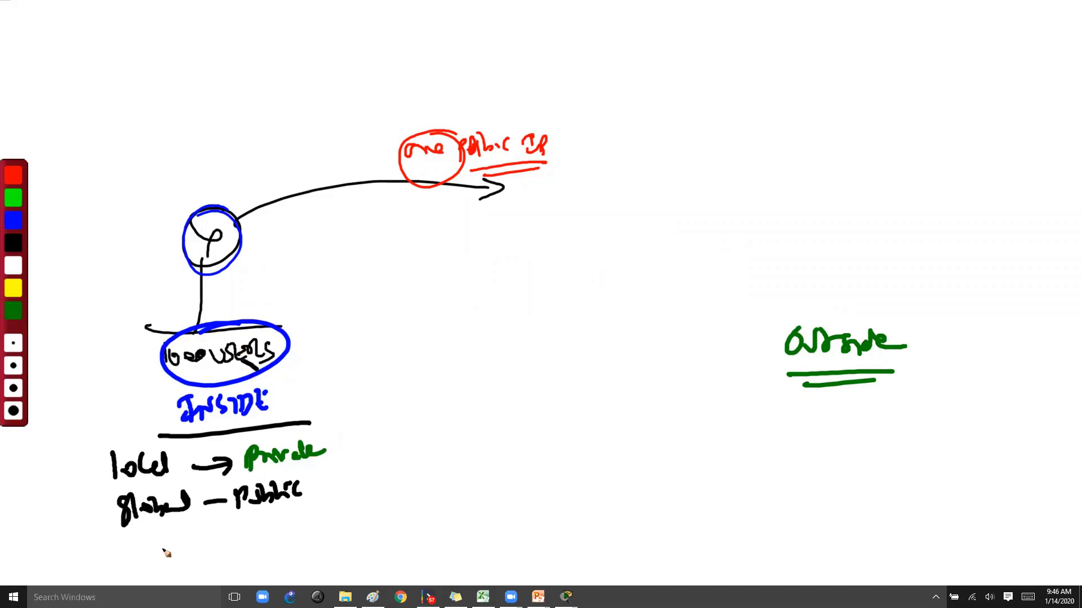
Encircle the INSIDE notes and draw arrows from the heading to the local and global entries
{"action": "mouse_move", "coordinate": [247, 367]}
{"action": "left_mouse_down"}
{"action": "mouse_move", "coordinate": [344, 465]}
{"action": "mouse_move", "coordinate": [203, 370]}
{"action": "left_mouse_up"}
{"action": "left_click_drag", "start_coordinate": [277, 402], "coordinate": [331, 396]}
{"action": "left_click_drag", "start_coordinate": [315, 389], "coordinate": [325, 404]}
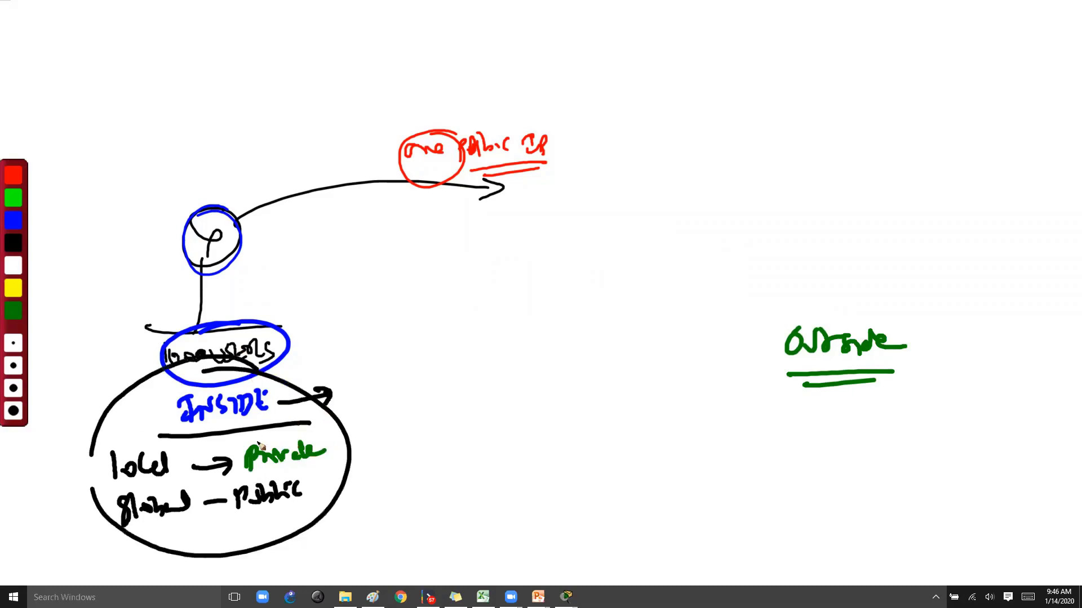
{"action": "left_click_drag", "start_coordinate": [196, 421], "coordinate": [160, 445]}
{"action": "left_click_drag", "start_coordinate": [168, 433], "coordinate": [212, 483]}
{"action": "left_click_drag", "start_coordinate": [202, 473], "coordinate": [223, 472]}
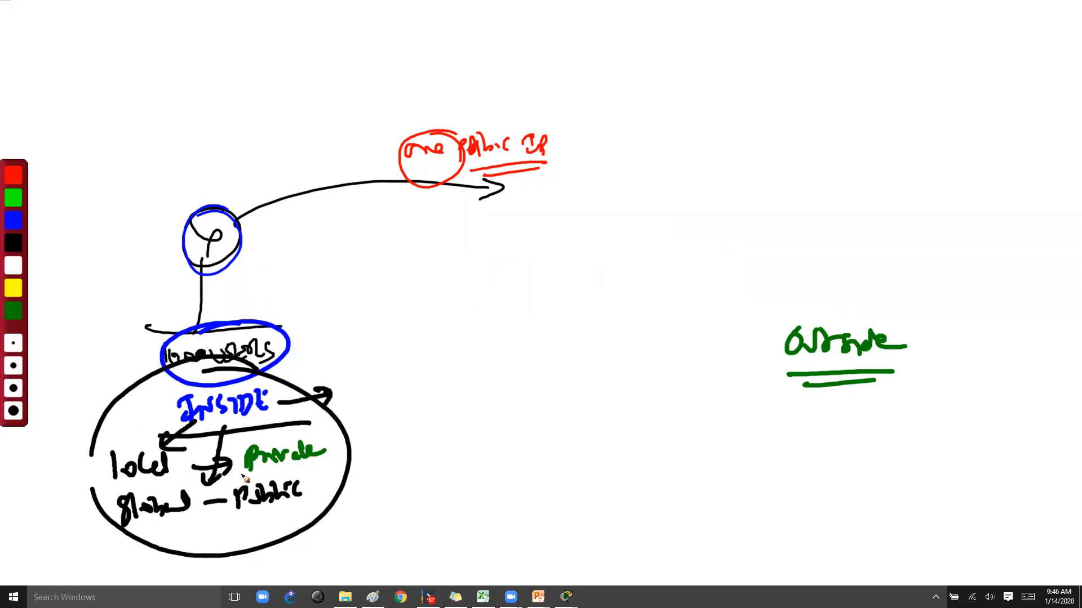
Draw a blue arrow from the inside group to the circled "Outside", label it local/private, and leave the whiteboard
{"action": "mouse_move", "coordinate": [341, 405]}
{"action": "left_mouse_down"}
{"action": "mouse_move", "coordinate": [704, 326]}
{"action": "mouse_move", "coordinate": [670, 348]}
{"action": "left_mouse_up"}
{"action": "mouse_move", "coordinate": [811, 297]}
{"action": "left_mouse_down"}
{"action": "mouse_move", "coordinate": [884, 314]}
{"action": "mouse_move", "coordinate": [854, 306]}
{"action": "left_mouse_up"}
{"action": "mouse_move", "coordinate": [740, 405]}
{"action": "left_mouse_down"}
{"action": "mouse_move", "coordinate": [769, 423]}
{"action": "mouse_move", "coordinate": [811, 420]}
{"action": "mouse_move", "coordinate": [806, 450]}
{"action": "left_mouse_up"}
{"action": "mouse_move", "coordinate": [824, 420]}
{"action": "left_mouse_down"}
{"action": "mouse_move", "coordinate": [825, 445]}
{"action": "mouse_move", "coordinate": [900, 437]}
{"action": "left_mouse_up"}
{"action": "left_click", "coordinate": [813, 376]}
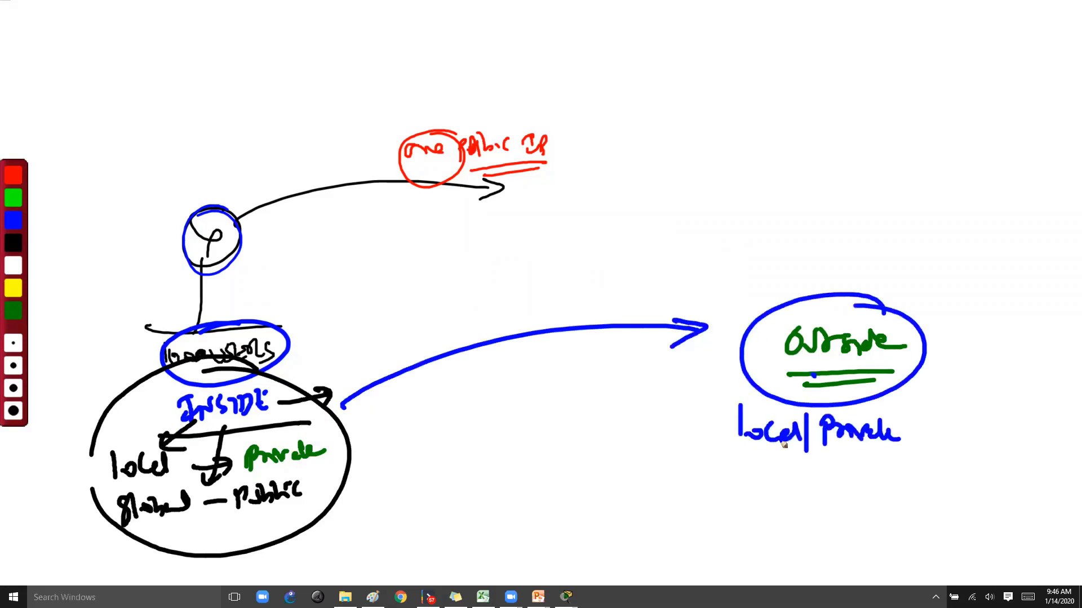
{"action": "left_click_drag", "start_coordinate": [813, 376], "coordinate": [788, 414]}
{"action": "mouse_move", "coordinate": [761, 463]}
{"action": "left_mouse_down"}
{"action": "mouse_move", "coordinate": [789, 480]}
{"action": "mouse_move", "coordinate": [884, 466]}
{"action": "left_mouse_up"}
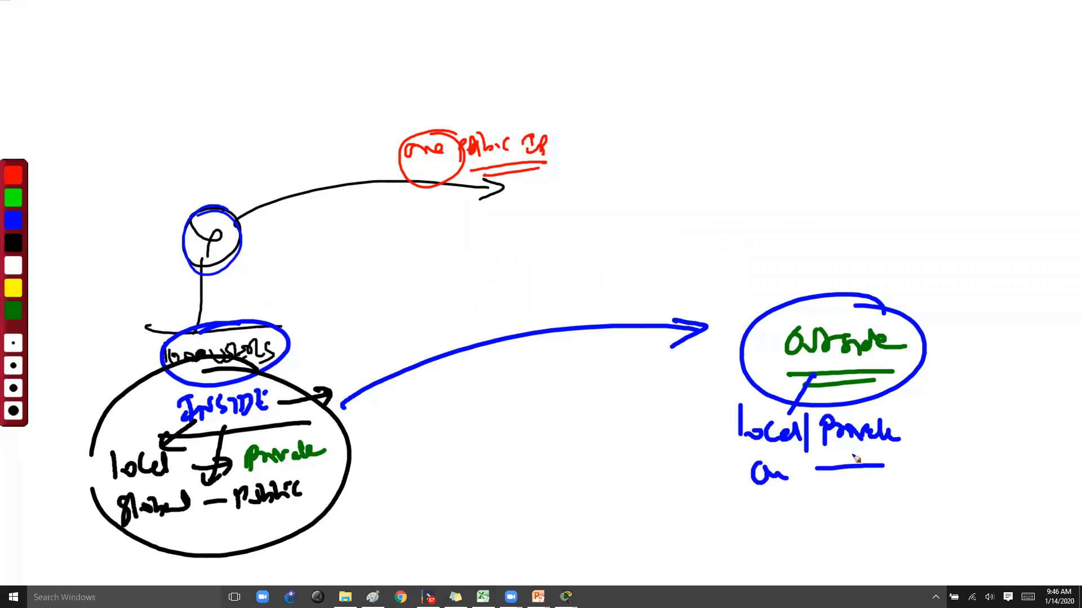
{"action": "key", "text": "Escape"}
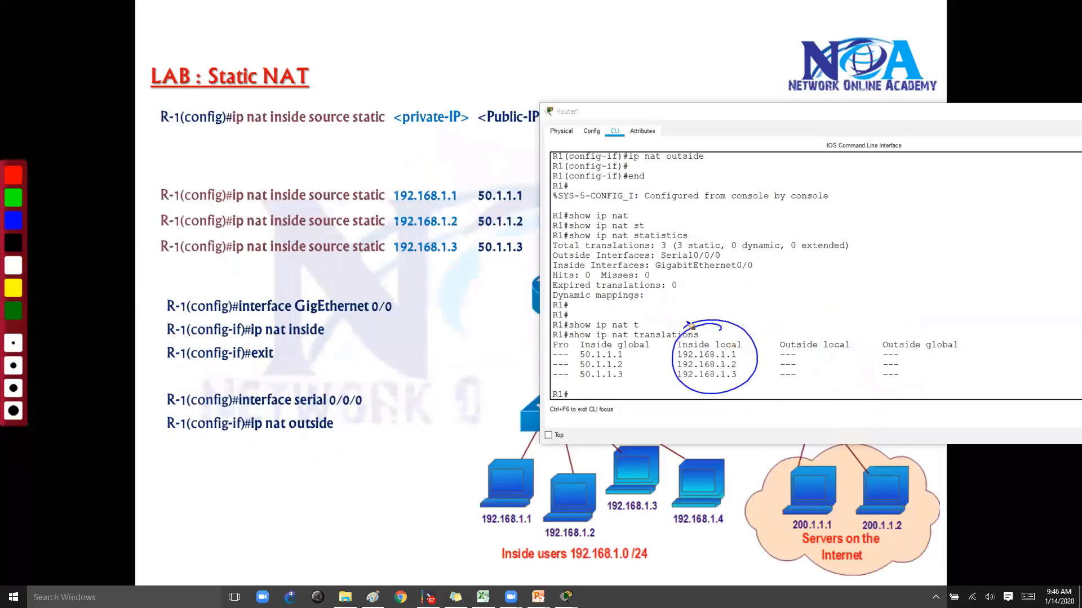
Circle the Inside local addresses in blue as private and the Inside global addresses in red as "my public"
{"action": "mouse_move", "coordinate": [691, 326]}
{"action": "left_mouse_down"}
{"action": "mouse_move", "coordinate": [735, 388]}
{"action": "mouse_move", "coordinate": [724, 324]}
{"action": "left_mouse_up"}
{"action": "mouse_move", "coordinate": [681, 288]}
{"action": "left_mouse_down"}
{"action": "mouse_move", "coordinate": [722, 298]}
{"action": "mouse_move", "coordinate": [742, 286]}
{"action": "mouse_move", "coordinate": [774, 310]}
{"action": "left_mouse_up"}
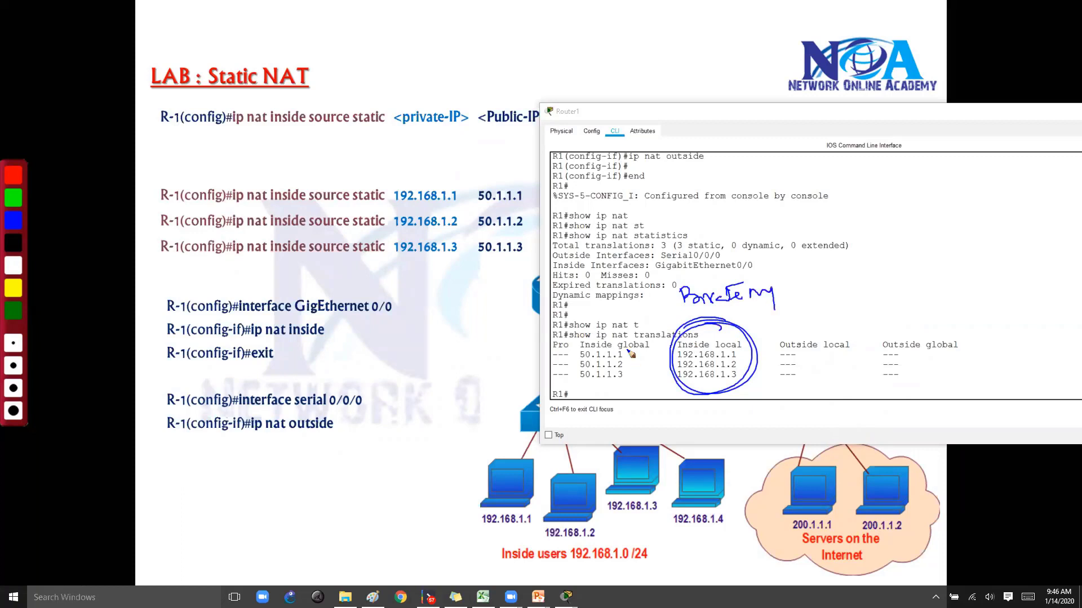
{"action": "left_click_drag", "start_coordinate": [582, 336], "coordinate": [586, 327]}
{"action": "left_click_drag", "start_coordinate": [576, 321], "coordinate": [659, 303]}
Circle the Outside local and Outside global columns in red, mark them with an X, and clear the annotations
{"action": "mouse_move", "coordinate": [951, 332]}
{"action": "left_mouse_down"}
{"action": "mouse_move", "coordinate": [789, 336]}
{"action": "mouse_move", "coordinate": [938, 348]}
{"action": "mouse_move", "coordinate": [863, 318]}
{"action": "left_mouse_up"}
{"action": "mouse_move", "coordinate": [834, 294]}
{"action": "left_mouse_down"}
{"action": "mouse_move", "coordinate": [839, 336]}
{"action": "mouse_move", "coordinate": [846, 303]}
{"action": "left_mouse_up"}
{"action": "mouse_move", "coordinate": [851, 284]}
{"action": "left_mouse_down"}
{"action": "mouse_move", "coordinate": [860, 301]}
{"action": "mouse_move", "coordinate": [848, 304]}
{"action": "left_mouse_up"}
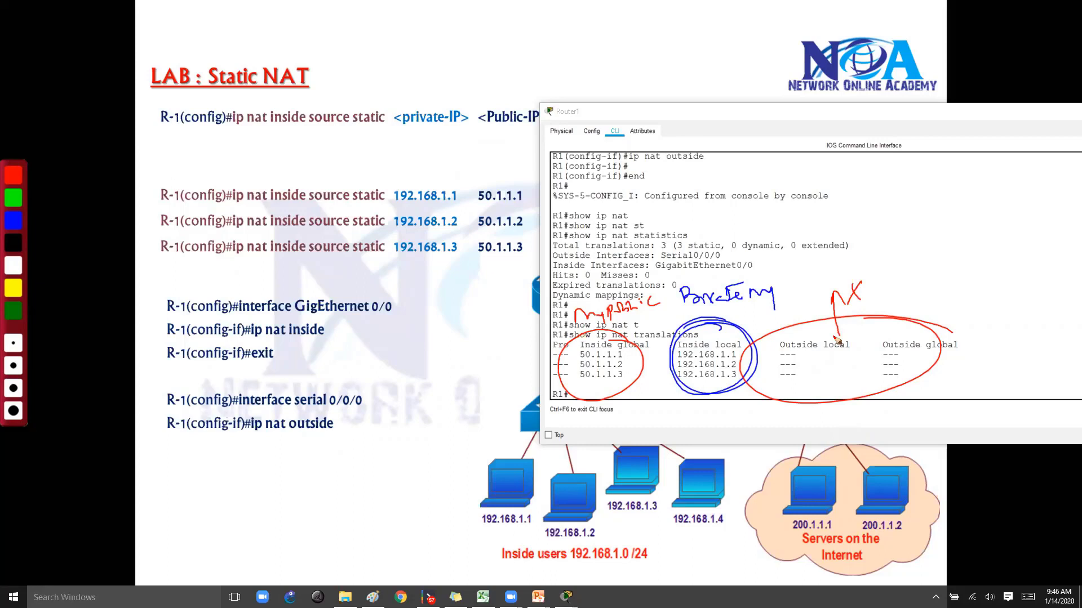
{"action": "key", "text": "Escape"}
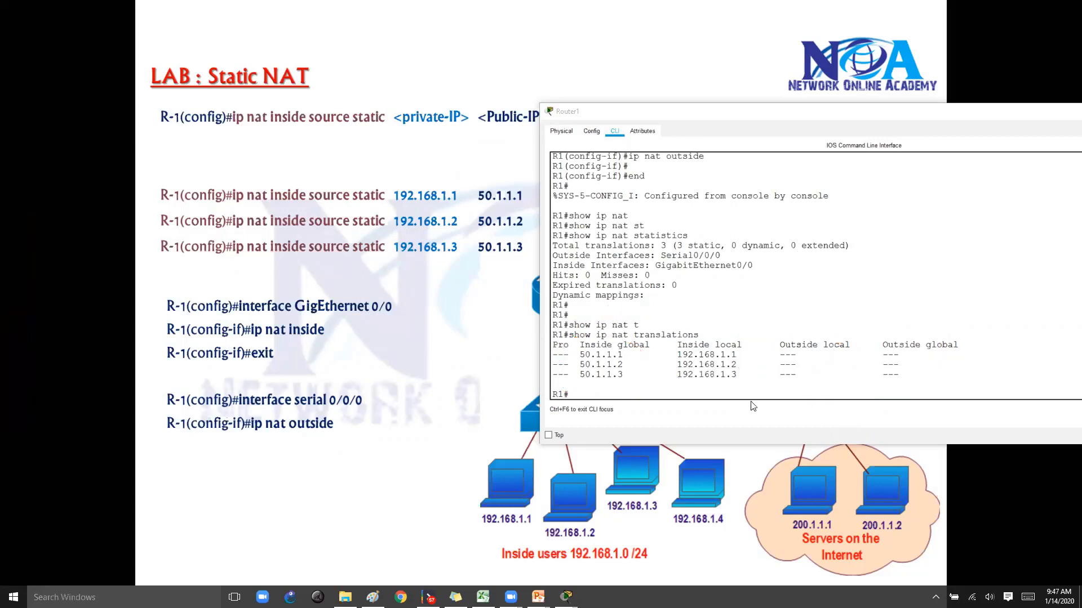
Switch to the network diagram in Paint and place the Router1 console beside it
{"action": "left_click", "coordinate": [372, 598]}
{"action": "key", "text": "alt+Tab"}
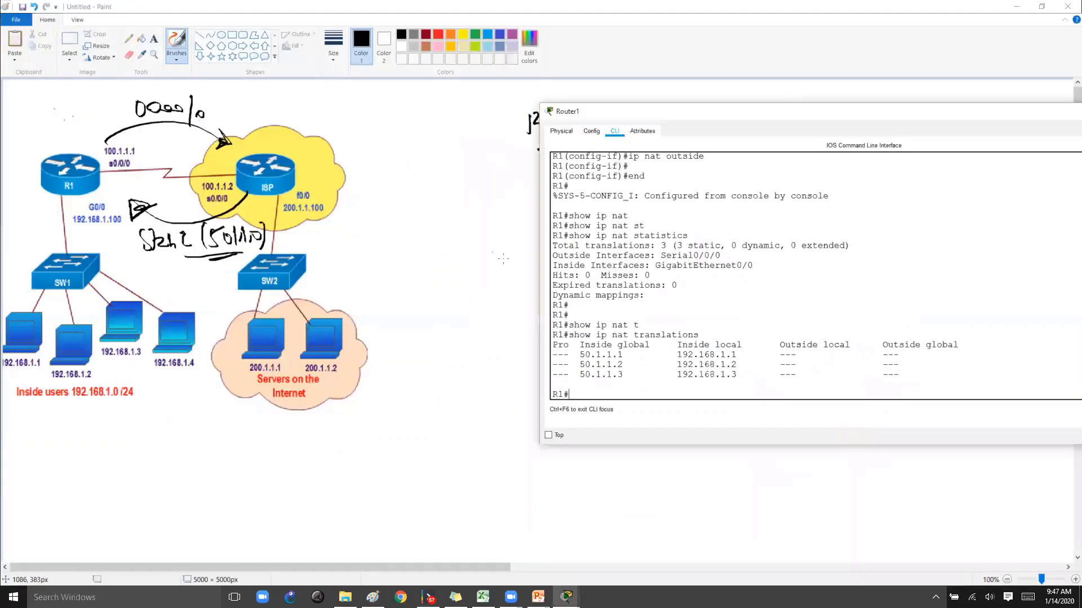
{"action": "left_click_drag", "start_coordinate": [712, 119], "coordinate": [583, 85]}
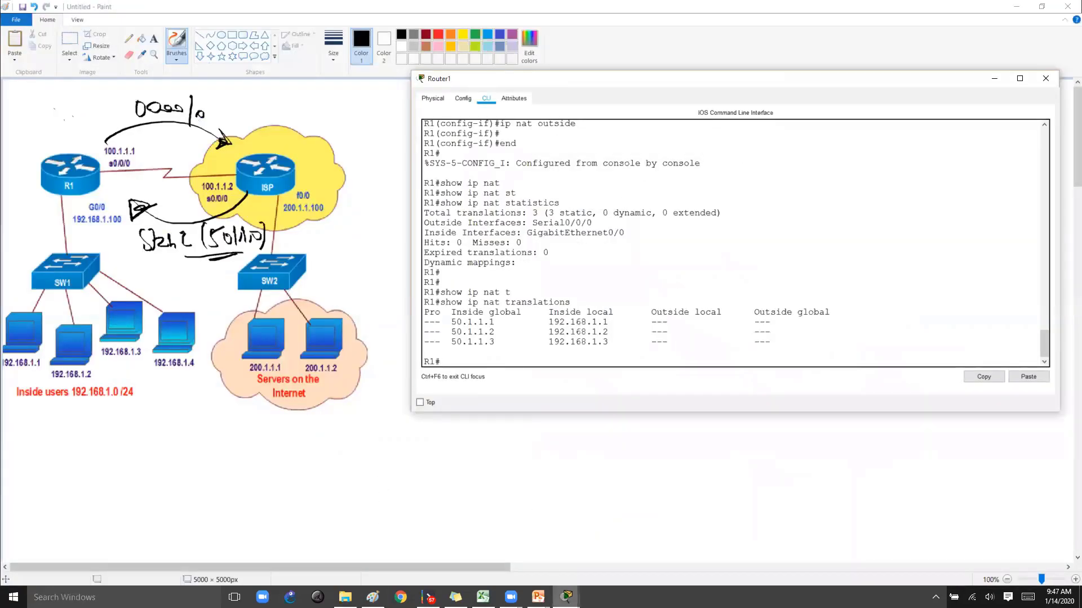
Repeat the ping to server 200.1.1.1 from PC0's command prompt
{"action": "mouse_move", "coordinate": [567, 597]}
{"action": "left_click", "coordinate": [750, 547]}
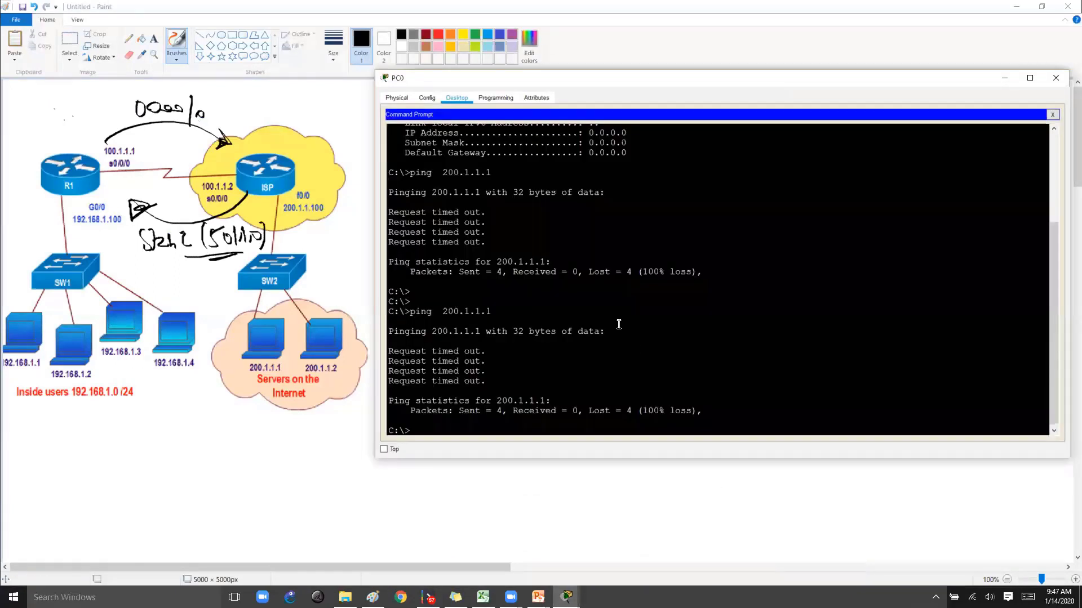
{"action": "key", "text": "Return"}
{"action": "key", "text": "Up"}
{"action": "key", "text": "Return"}
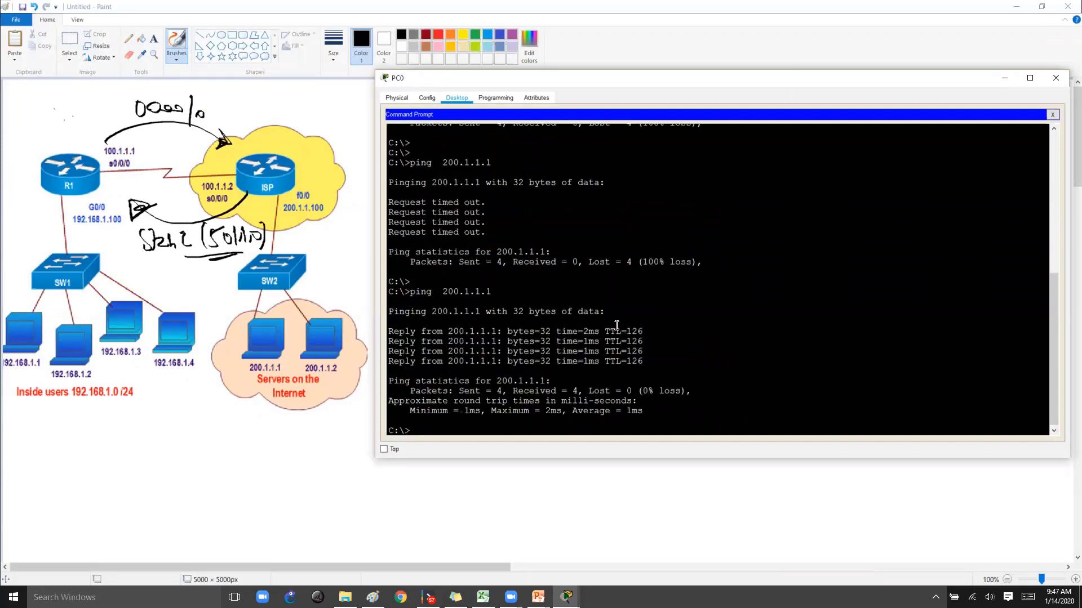
Ping the second server, 200.1.1.2, from PC0
{"action": "key", "text": "Up"}
{"action": "key", "text": "BackSpace"}
{"action": "type", "text": "200.1.1.2"}
{"action": "key", "text": "Return"}
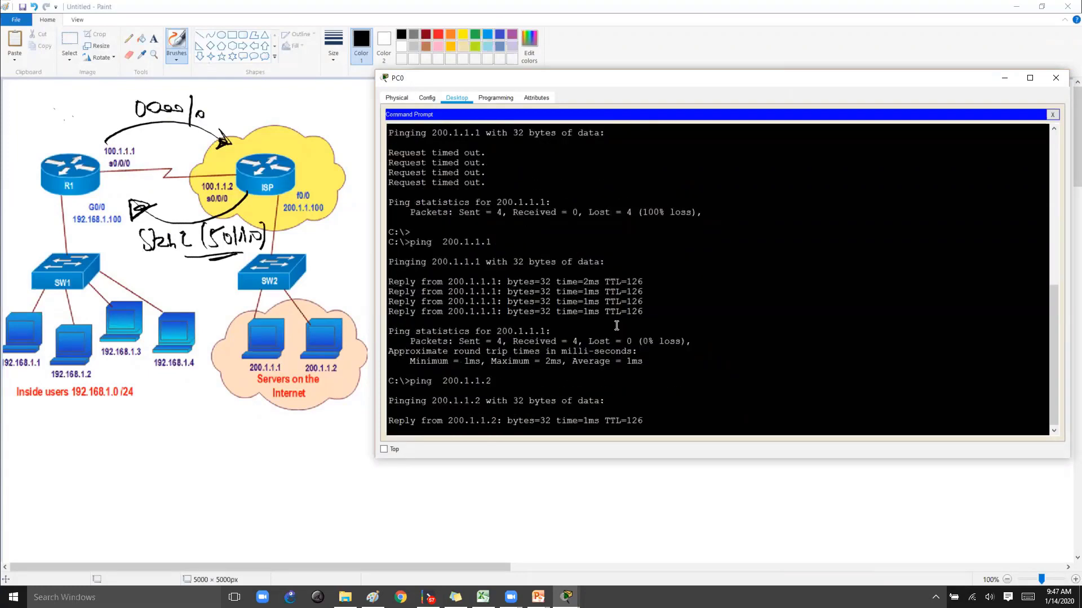
Display the NAT table on Router1 again with show ip nat translations
{"action": "mouse_move", "coordinate": [567, 597]}
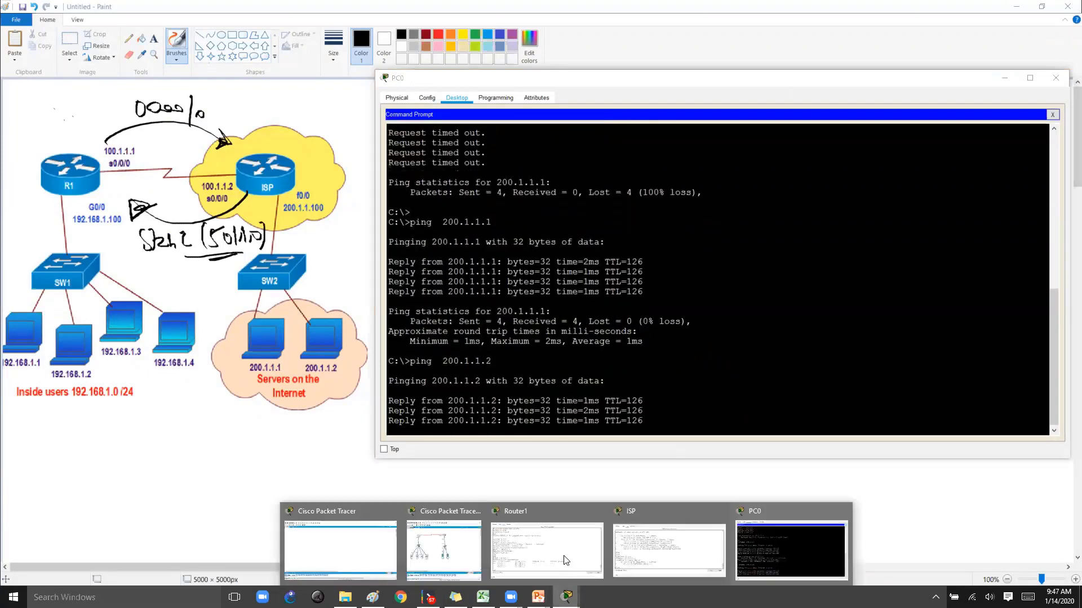
{"action": "left_click", "coordinate": [550, 541]}
{"action": "key", "text": "Return"}
{"action": "key", "text": "Return"}
{"action": "key", "text": "Up"}
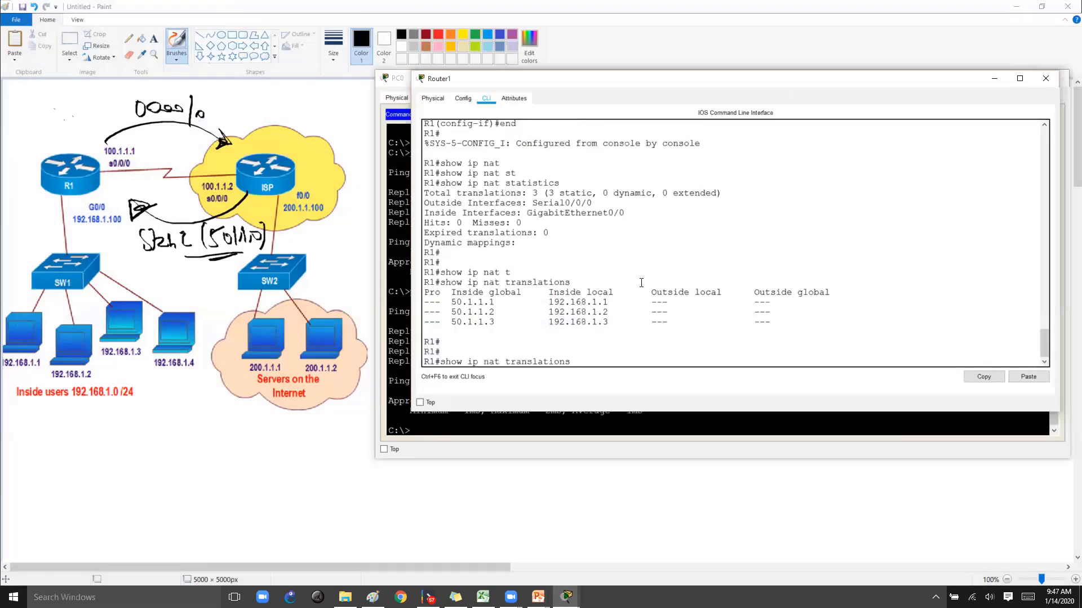
{"action": "key", "text": "Return"}
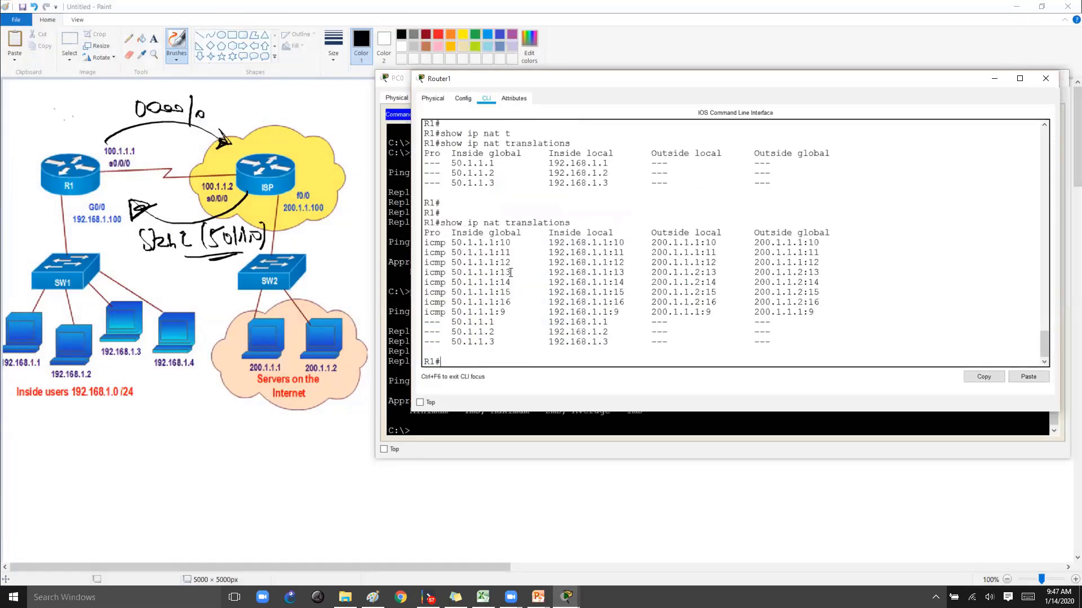
Box the Inside local entries and their matching Outside local destinations, and link them to the circled Outside global entries
{"action": "key", "text": "ctrl+2"}
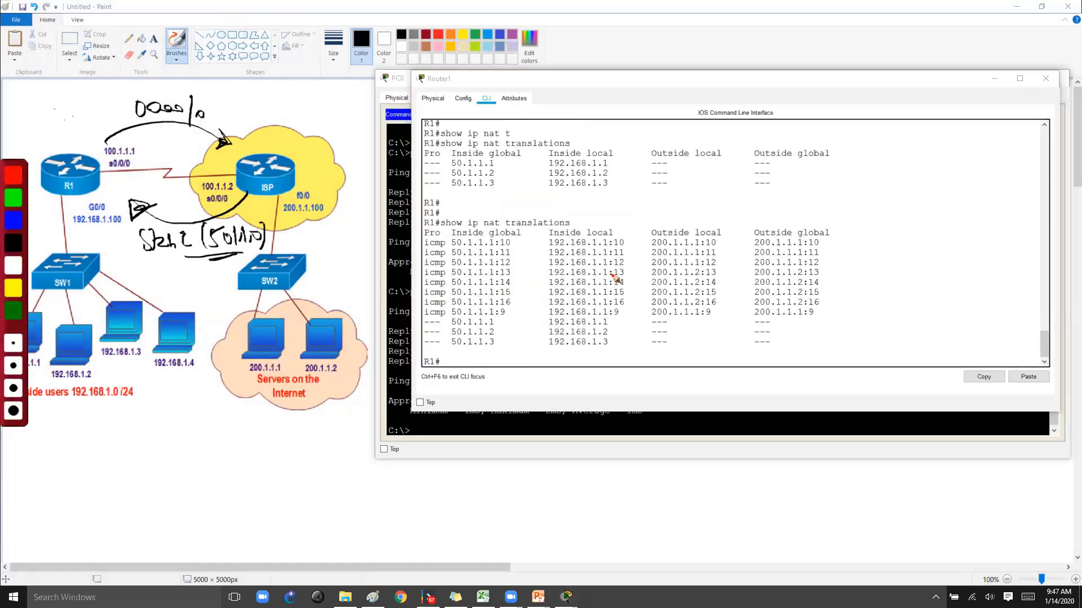
{"action": "mouse_move", "coordinate": [611, 231]}
{"action": "left_mouse_down"}
{"action": "mouse_move", "coordinate": [614, 319]}
{"action": "mouse_move", "coordinate": [546, 322]}
{"action": "mouse_move", "coordinate": [549, 235]}
{"action": "mouse_move", "coordinate": [612, 265]}
{"action": "left_mouse_up"}
{"action": "mouse_move", "coordinate": [547, 277]}
{"action": "left_mouse_down"}
{"action": "mouse_move", "coordinate": [622, 277]}
{"action": "mouse_move", "coordinate": [657, 234]}
{"action": "mouse_move", "coordinate": [710, 257]}
{"action": "mouse_move", "coordinate": [640, 272]}
{"action": "mouse_move", "coordinate": [637, 301]}
{"action": "mouse_move", "coordinate": [644, 276]}
{"action": "mouse_move", "coordinate": [711, 317]}
{"action": "mouse_move", "coordinate": [644, 318]}
{"action": "left_mouse_up"}
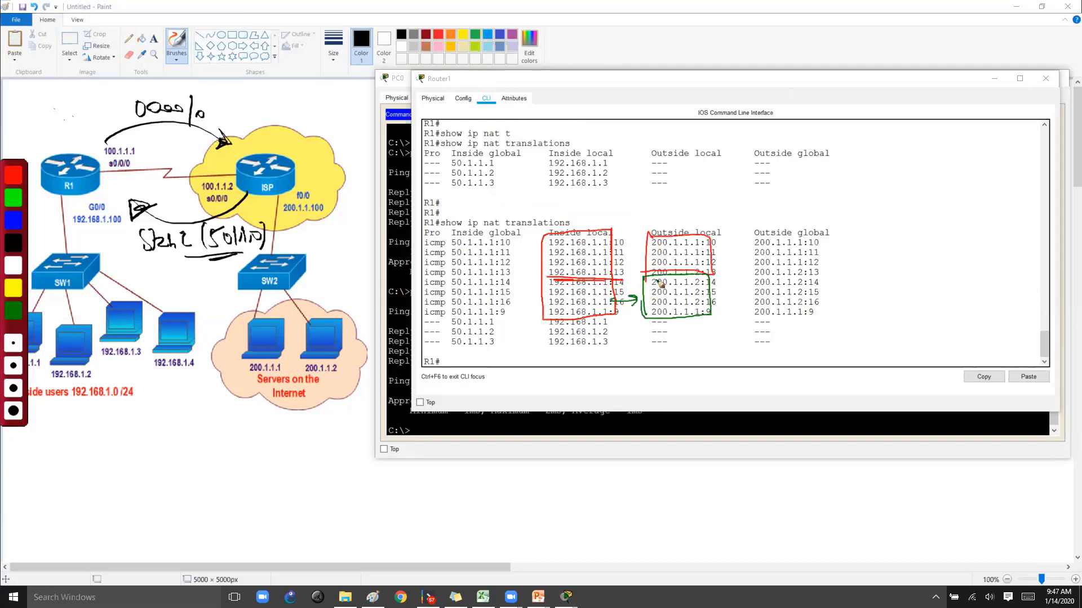
{"action": "mouse_move", "coordinate": [681, 204]}
{"action": "left_mouse_down"}
{"action": "mouse_move", "coordinate": [774, 236]}
{"action": "mouse_move", "coordinate": [755, 235]}
{"action": "left_mouse_up"}
{"action": "left_click_drag", "start_coordinate": [770, 323], "coordinate": [822, 244]}
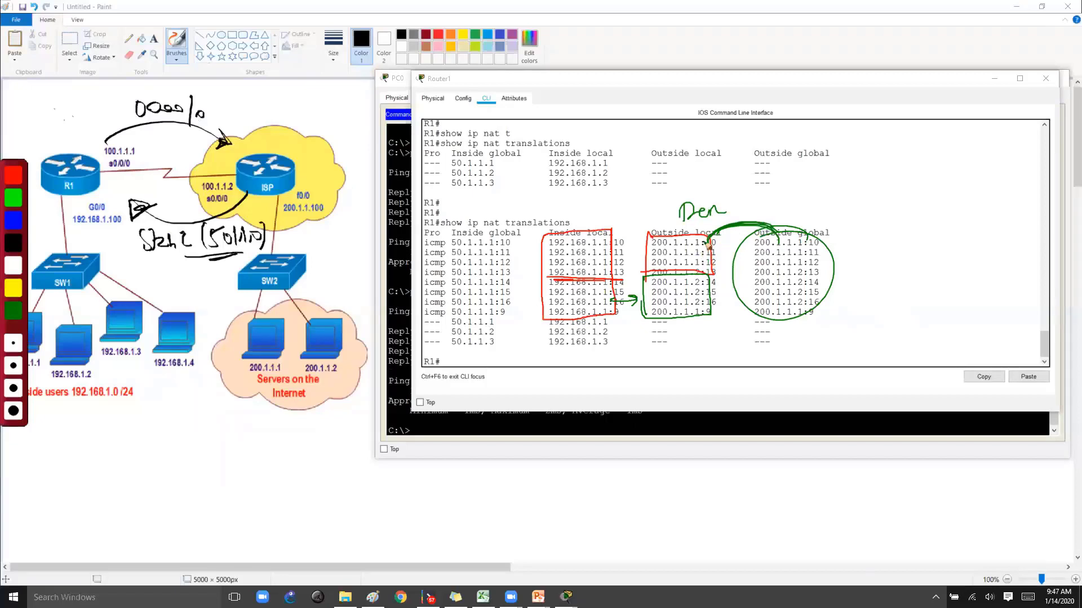
{"action": "left_click_drag", "start_coordinate": [708, 245], "coordinate": [727, 260]}
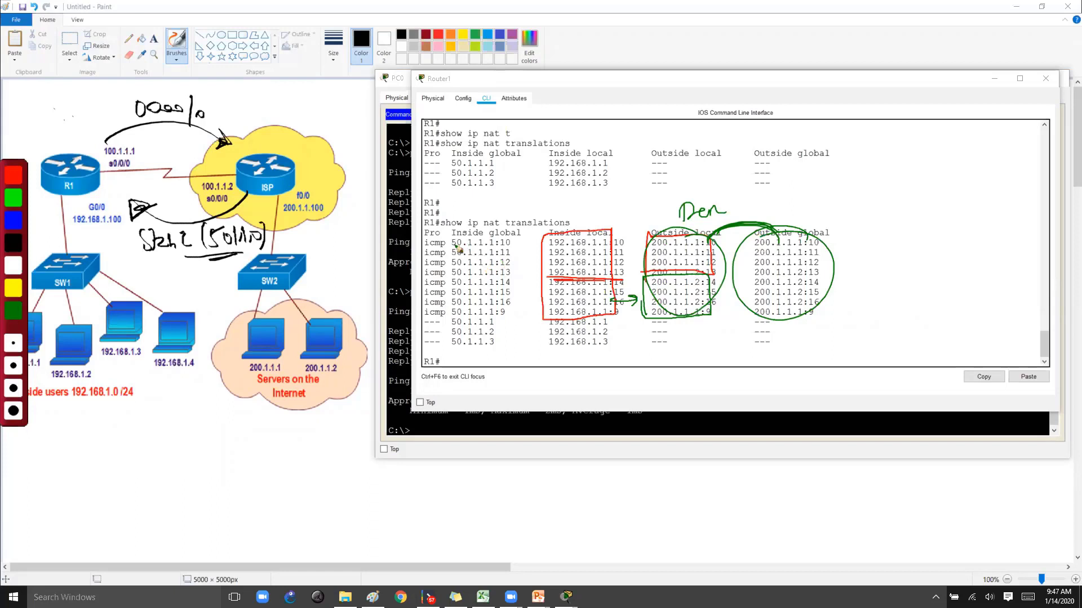
Box the Inside global entries and circle the icmp protocol column in green, then clear all annotations
{"action": "mouse_move", "coordinate": [448, 232]}
{"action": "left_mouse_down"}
{"action": "mouse_move", "coordinate": [448, 273]}
{"action": "mouse_move", "coordinate": [511, 233]}
{"action": "mouse_move", "coordinate": [498, 332]}
{"action": "left_mouse_up"}
{"action": "left_click_drag", "start_coordinate": [508, 269], "coordinate": [505, 325]}
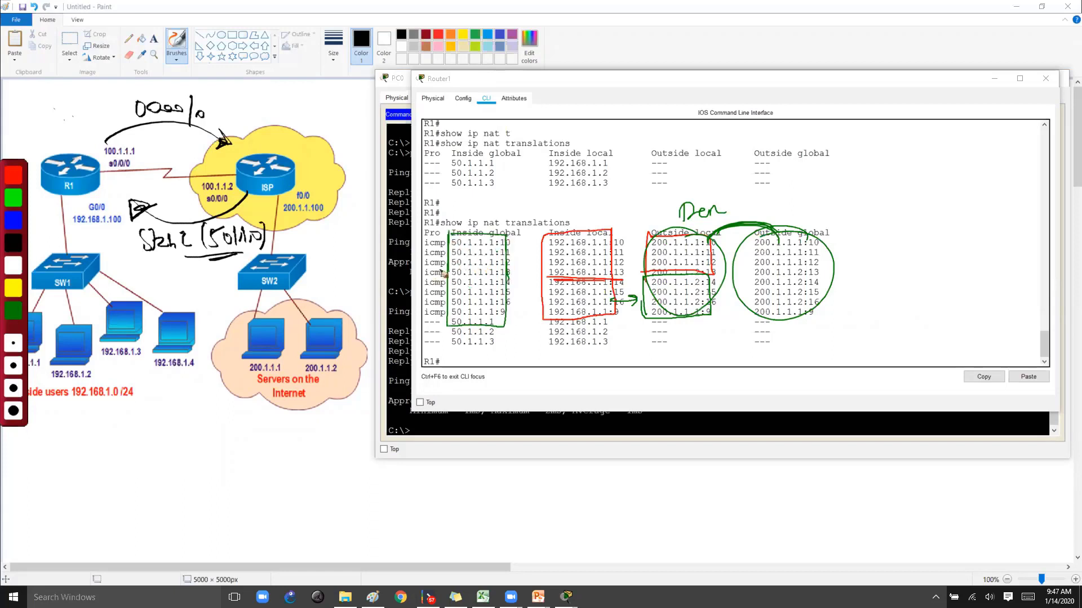
{"action": "mouse_move", "coordinate": [438, 241]}
{"action": "left_mouse_down"}
{"action": "mouse_move", "coordinate": [411, 254]}
{"action": "mouse_move", "coordinate": [440, 243]}
{"action": "mouse_move", "coordinate": [452, 215]}
{"action": "left_mouse_up"}
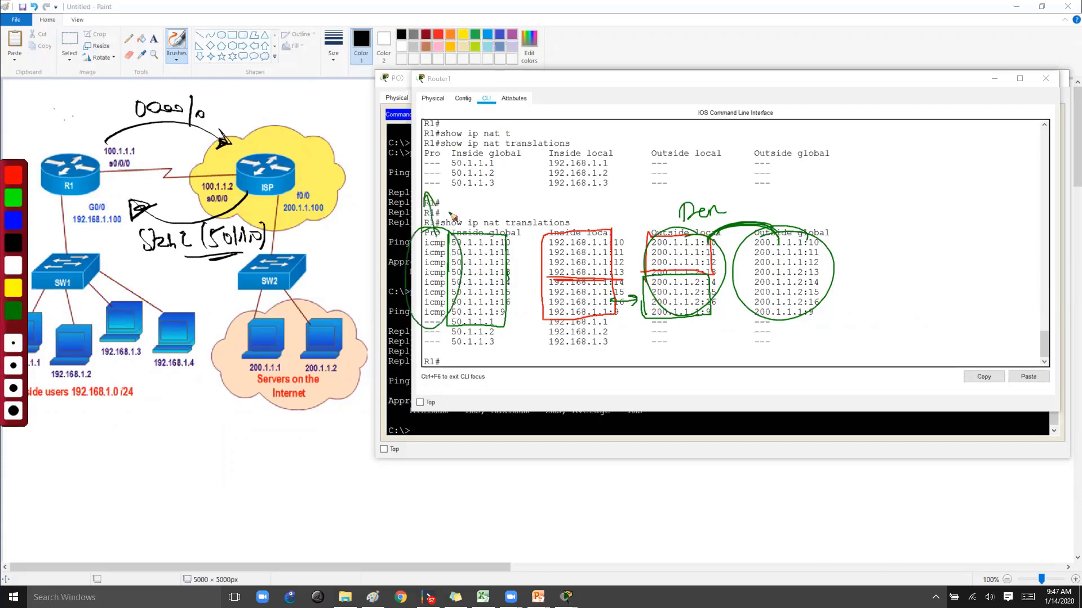
{"action": "key", "text": "Escape"}
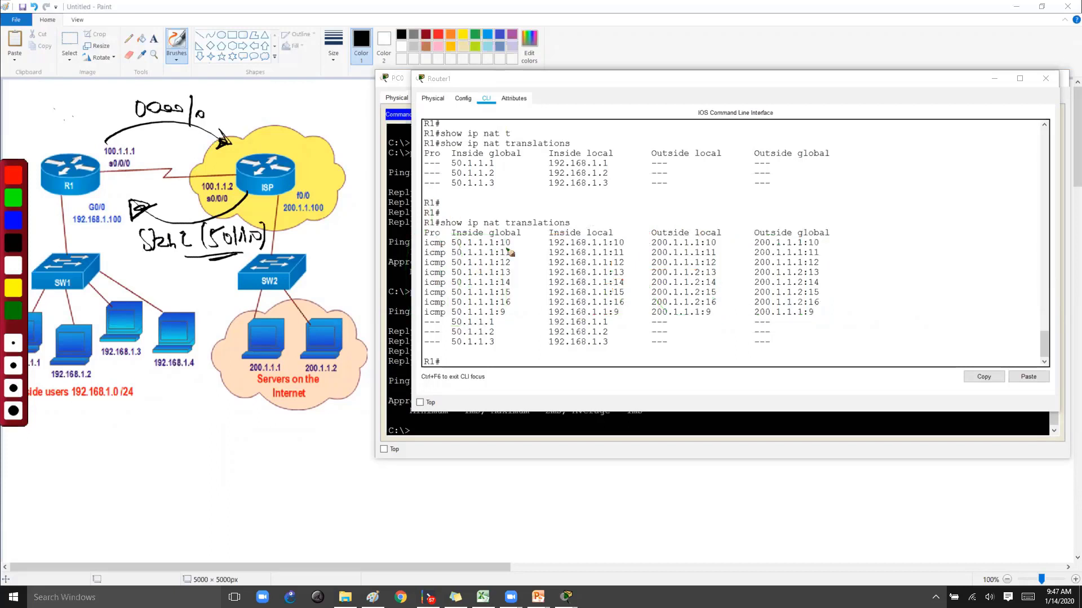
Bring up the Packet Tracer topology, open the web browser on PC6, and load 200.1.1.1
{"action": "left_click", "coordinate": [404, 299]}
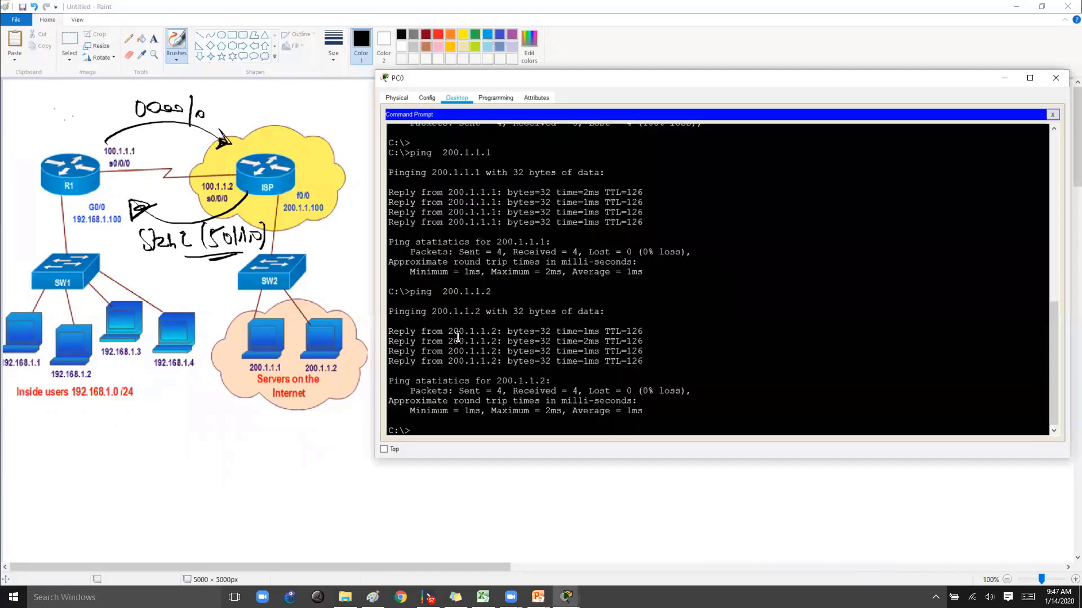
{"action": "left_click", "coordinate": [566, 597]}
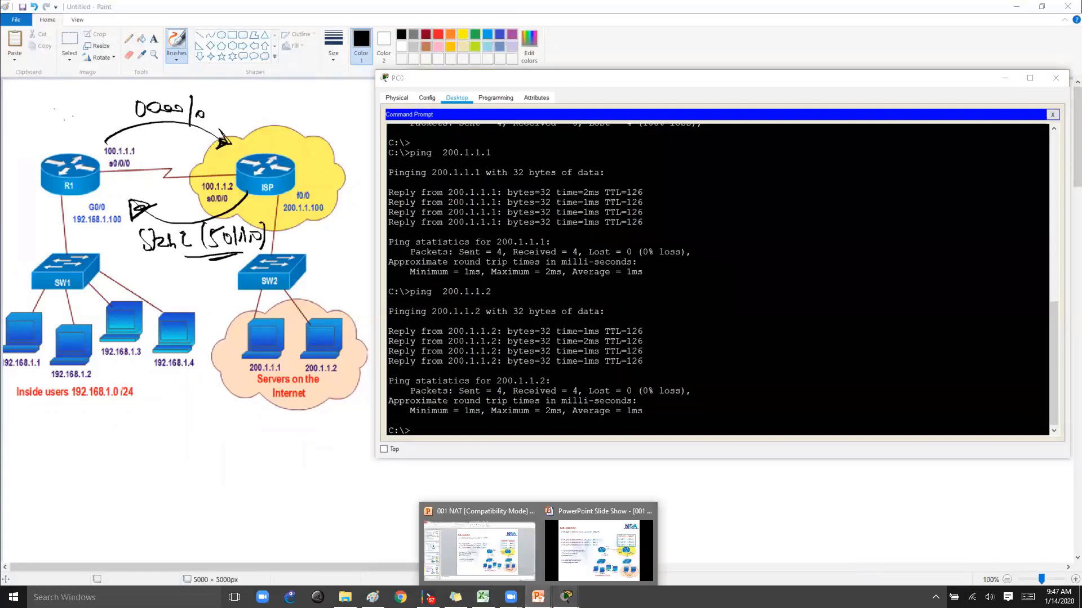
{"action": "left_click", "coordinate": [363, 543]}
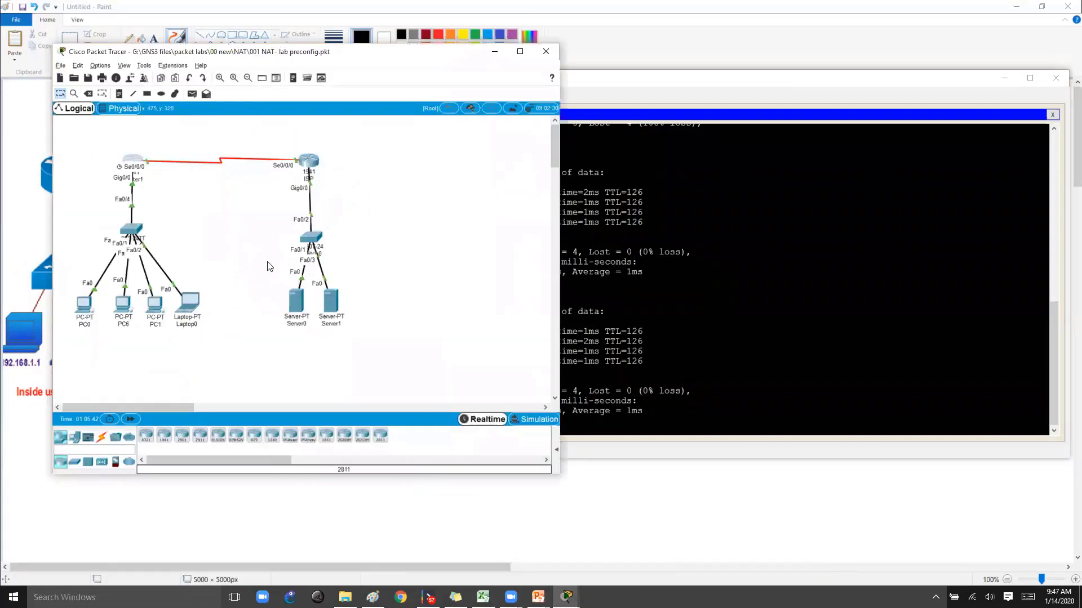
{"action": "left_click", "coordinate": [84, 306]}
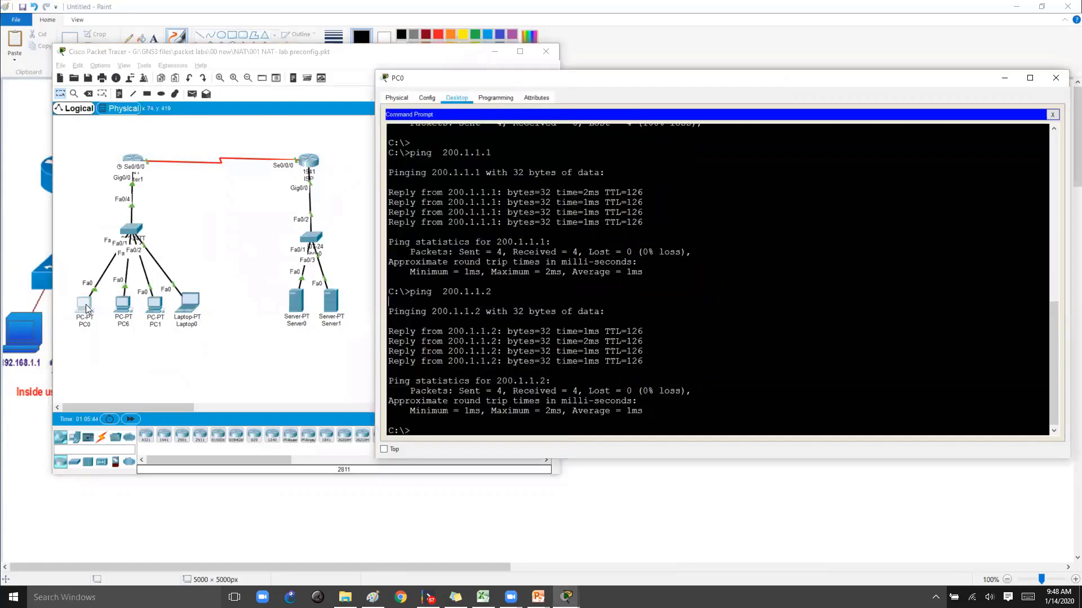
{"action": "left_click", "coordinate": [122, 307]}
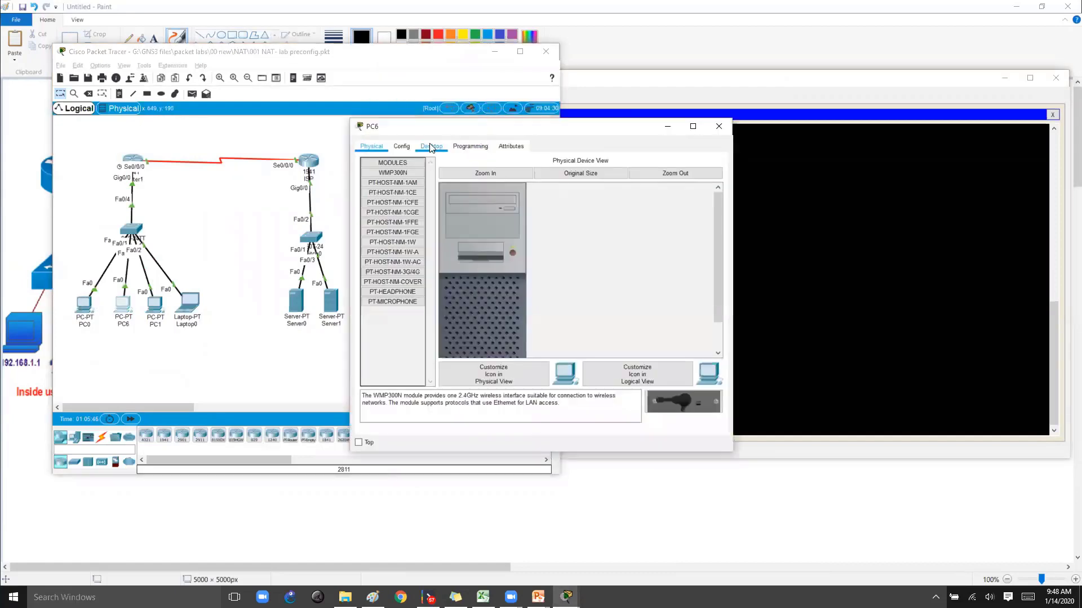
{"action": "left_click", "coordinate": [431, 146]}
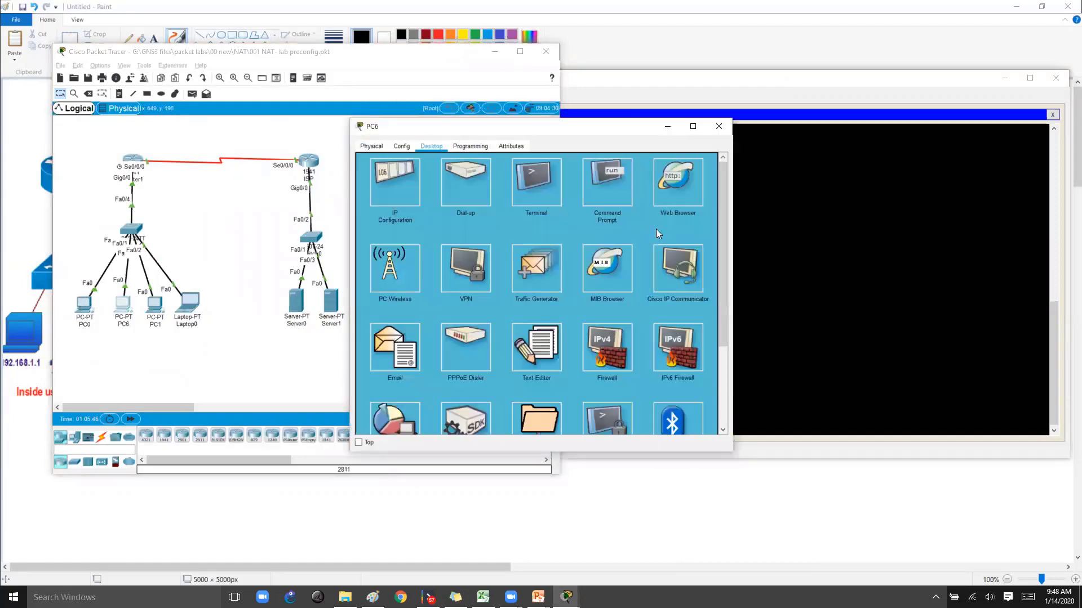
{"action": "left_click", "coordinate": [662, 189]}
{"action": "left_click", "coordinate": [470, 177]}
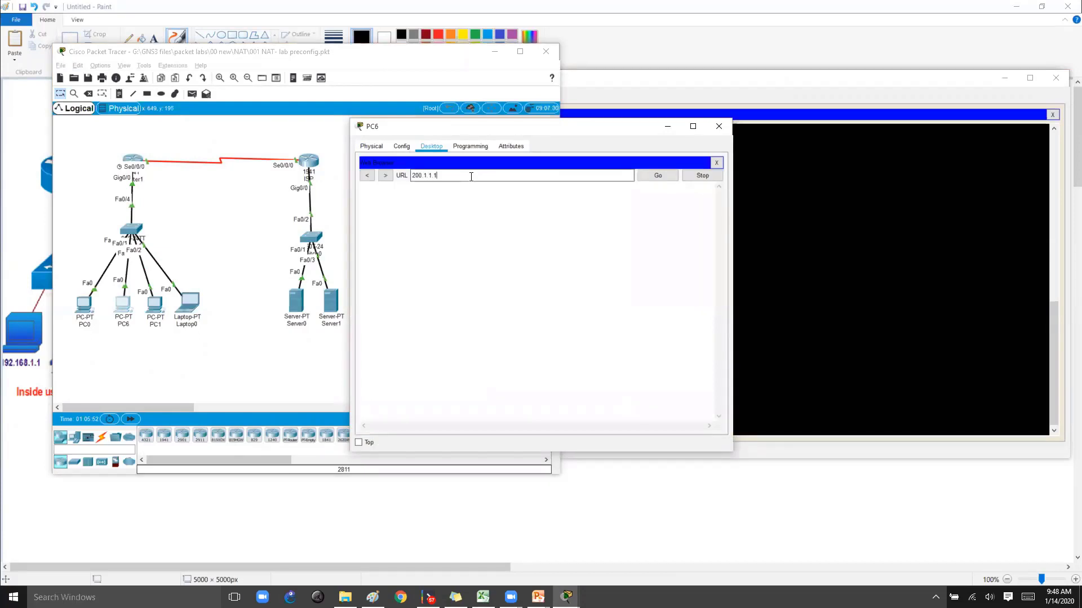
{"action": "key", "text": "Return"}
Return to the topology, open the web browser on PC1, and load 200.1.1.2
{"action": "left_click", "coordinate": [230, 214]}
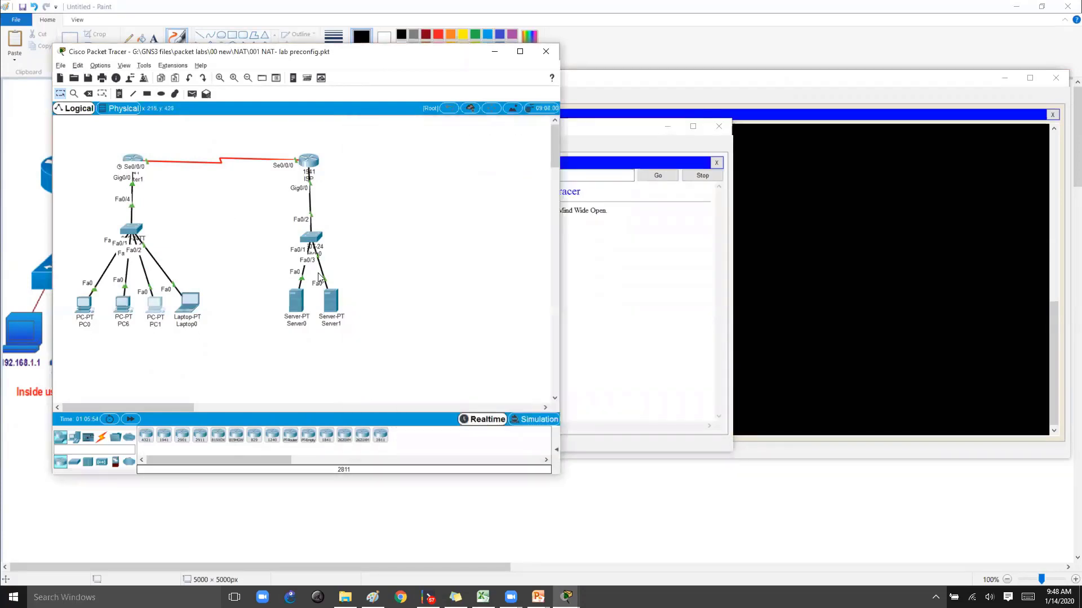
{"action": "left_click", "coordinate": [155, 306]}
{"action": "left_click", "coordinate": [431, 146]}
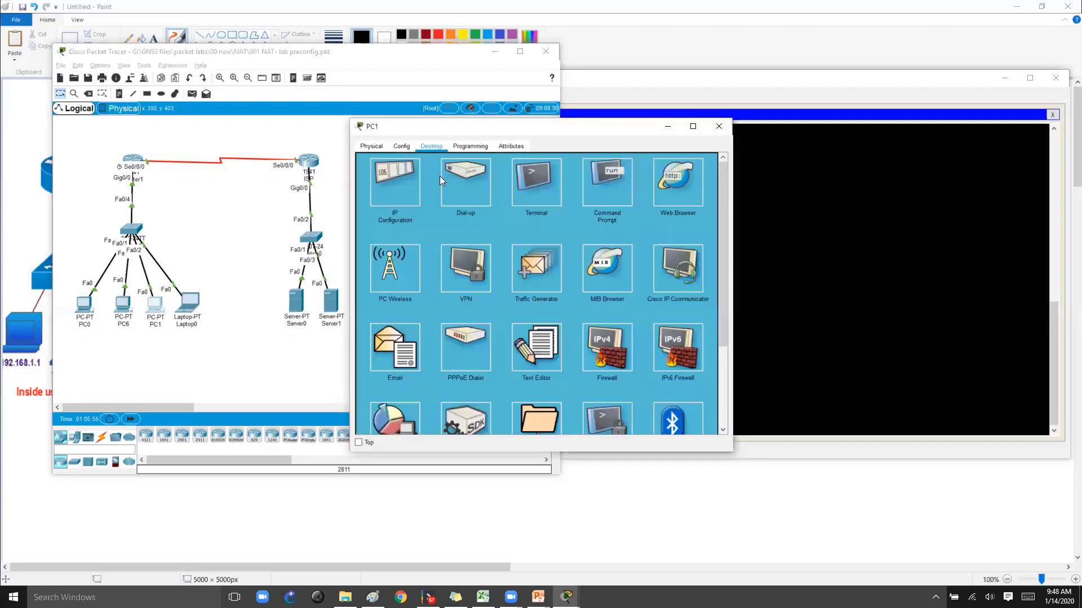
{"action": "left_click", "coordinate": [669, 198]}
{"action": "left_click", "coordinate": [467, 175]}
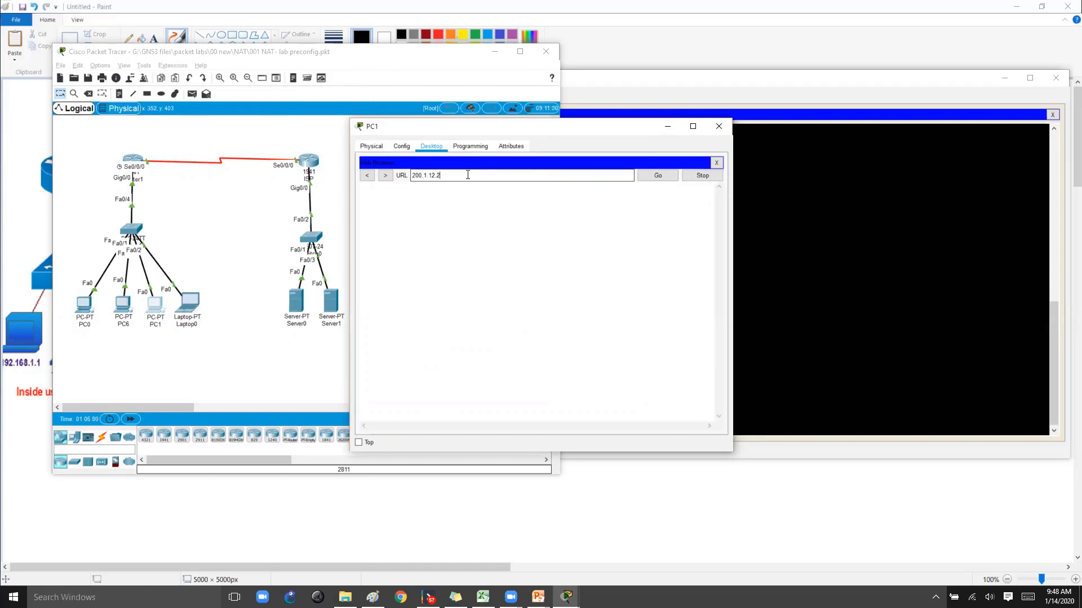
{"action": "type", "text": "200.1.1.2"}
{"action": "key", "text": "Return"}
Go back to Router1's command line and display the NAT table with show ip nat translations
{"action": "left_click", "coordinate": [163, 186]}
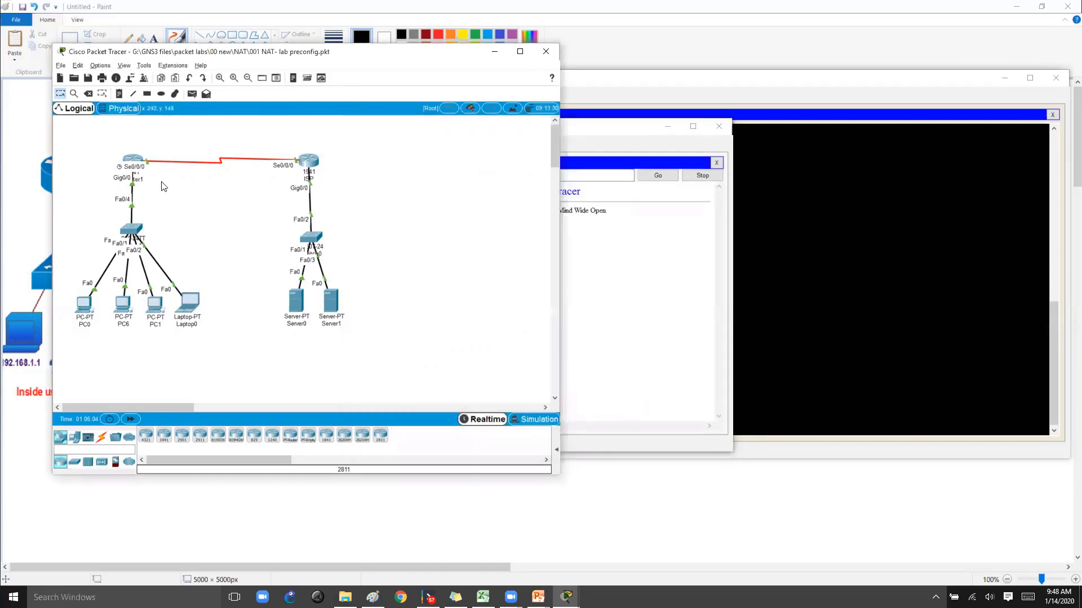
{"action": "left_click", "coordinate": [140, 158]}
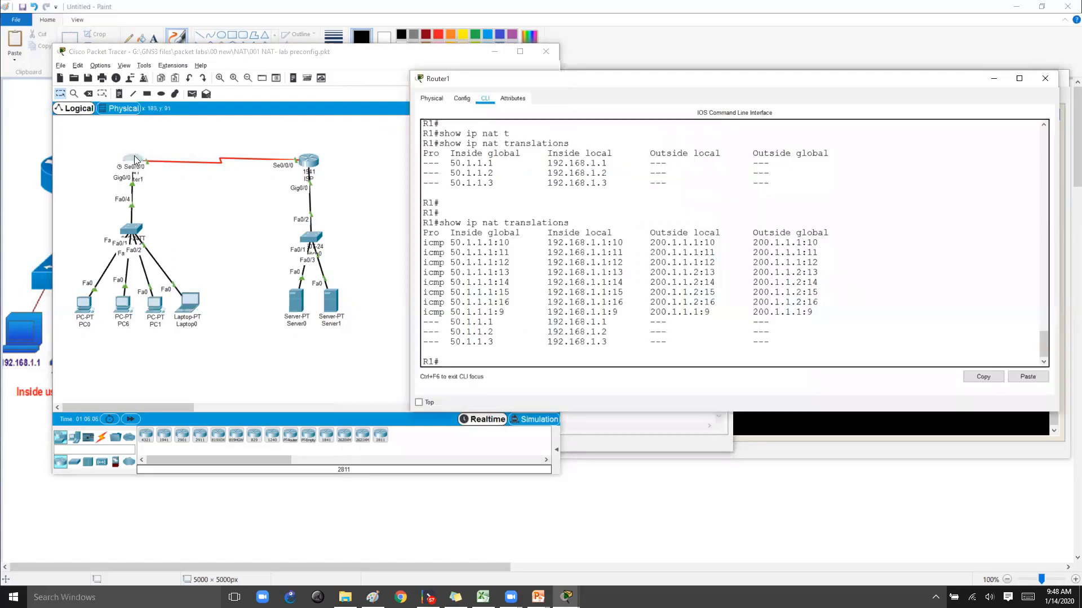
{"action": "key", "text": "Up"}
{"action": "key", "text": "Return"}
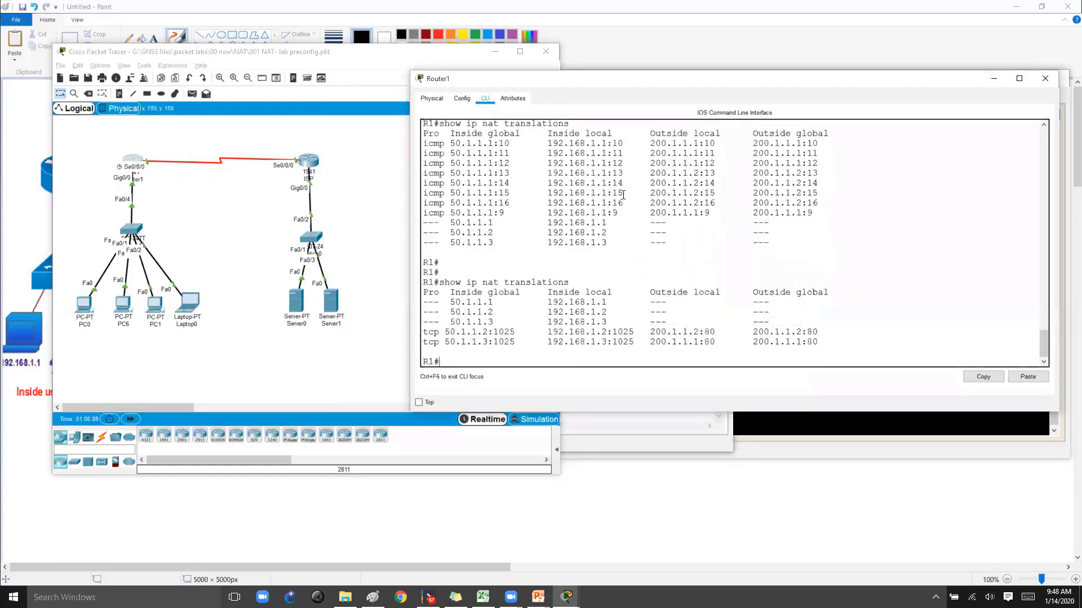
Circle the icmp Inside global entries, then mark and link Inside local 192.168.1.2 and 192.168.1.3 to their Inside global addresses in the tcp rows
{"action": "key", "text": "ctrl+2"}
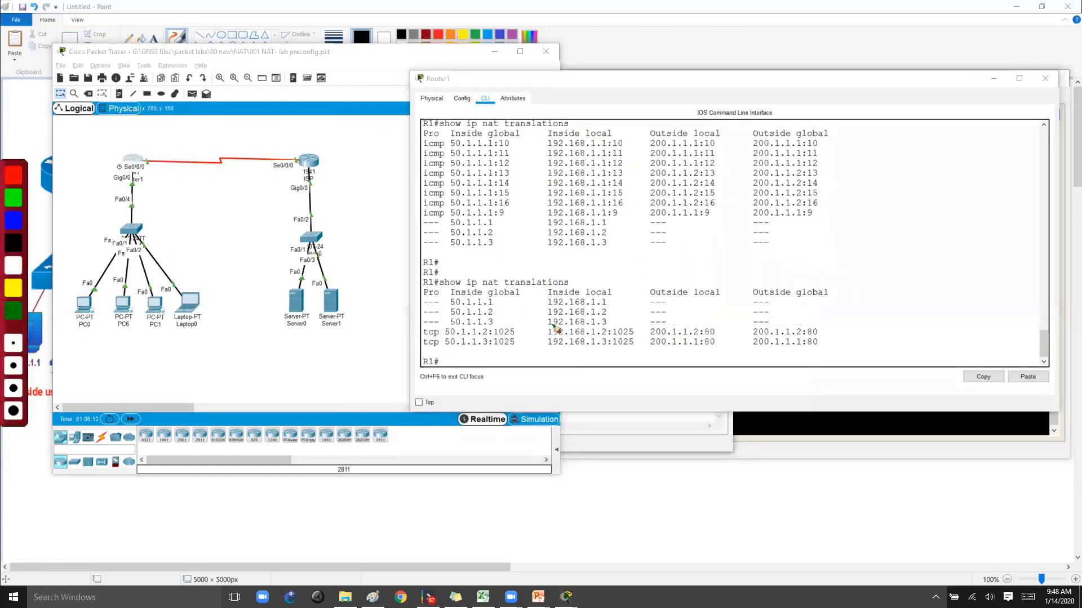
{"action": "left_click_drag", "start_coordinate": [492, 131], "coordinate": [499, 208]}
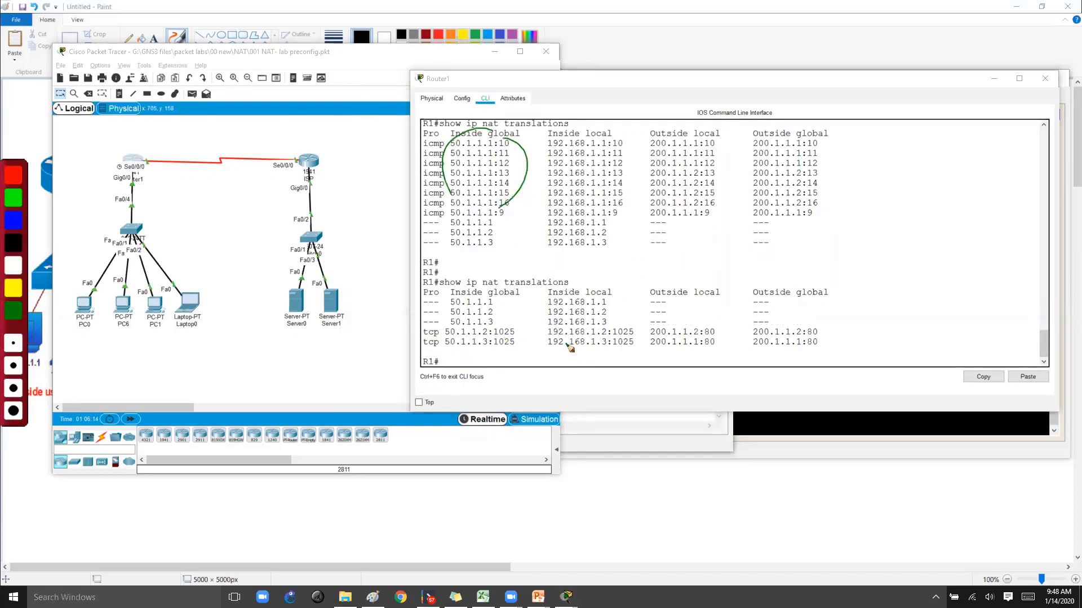
{"action": "key", "text": "r"}
{"action": "mouse_move", "coordinate": [543, 325]}
{"action": "left_mouse_down"}
{"action": "mouse_move", "coordinate": [542, 344]}
{"action": "mouse_move", "coordinate": [620, 334]}
{"action": "mouse_move", "coordinate": [545, 342]}
{"action": "mouse_move", "coordinate": [520, 323]}
{"action": "mouse_move", "coordinate": [445, 325]}
{"action": "mouse_move", "coordinate": [450, 339]}
{"action": "mouse_move", "coordinate": [526, 335]}
{"action": "mouse_move", "coordinate": [509, 312]}
{"action": "left_mouse_up"}
{"action": "key", "text": "g"}
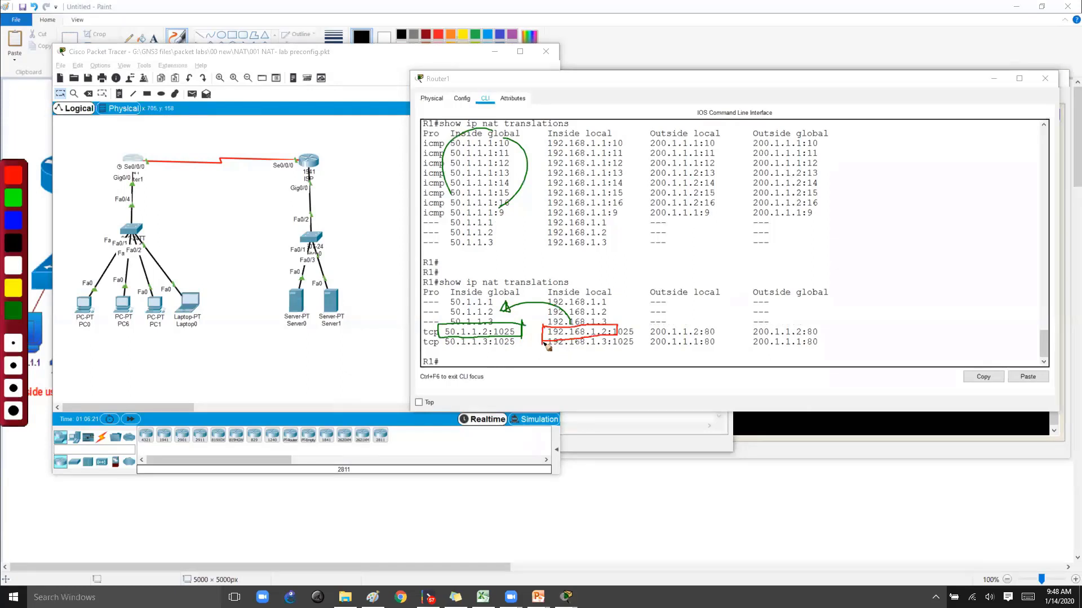
{"action": "mouse_move", "coordinate": [540, 363]}
{"action": "left_mouse_down"}
{"action": "mouse_move", "coordinate": [542, 338]}
{"action": "mouse_move", "coordinate": [619, 338]}
{"action": "mouse_move", "coordinate": [519, 356]}
{"action": "mouse_move", "coordinate": [528, 363]}
{"action": "left_mouse_up"}
{"action": "left_click_drag", "start_coordinate": [451, 353], "coordinate": [505, 350]}
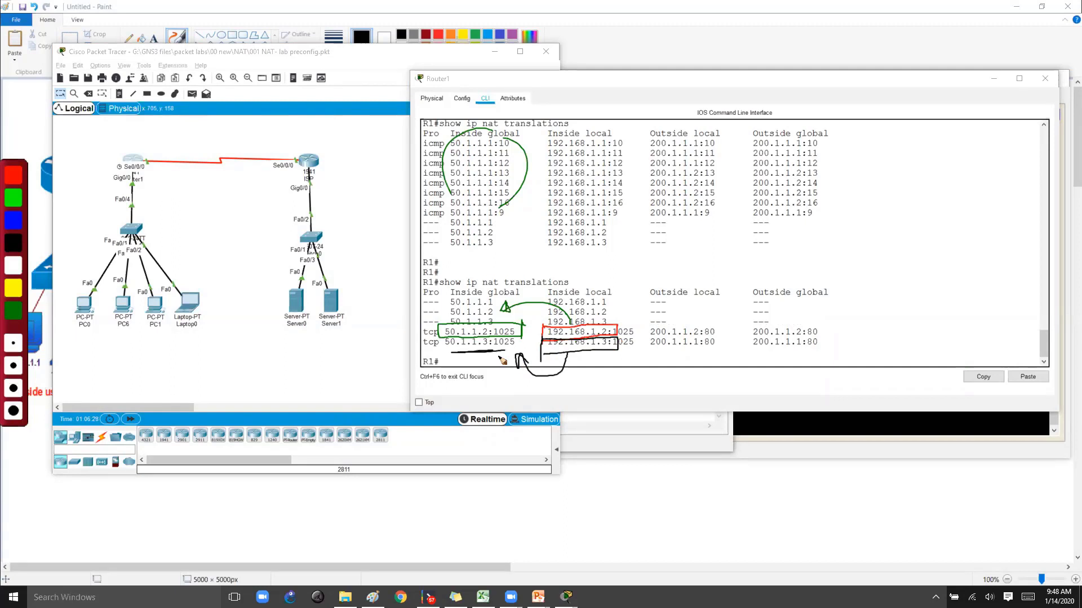
Circle the tcp rows' outside addresses, handwrite the server addresses and 80 beside them, circle the destination port in red, and clear all annotations
{"action": "left_click_drag", "start_coordinate": [659, 363], "coordinate": [732, 314]}
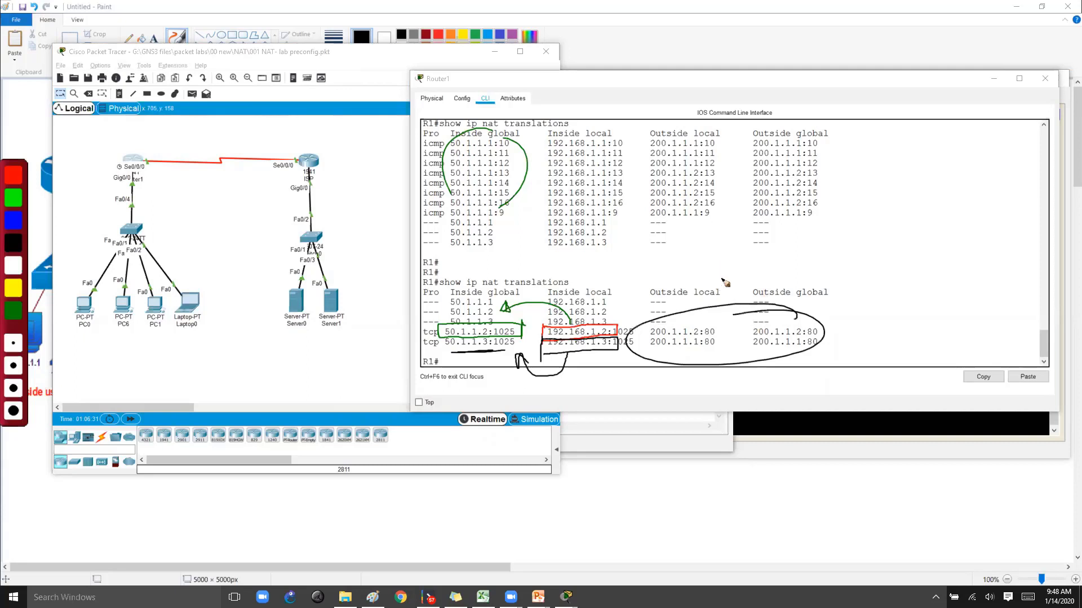
{"action": "mouse_move", "coordinate": [711, 266]}
{"action": "left_mouse_down"}
{"action": "mouse_move", "coordinate": [779, 260]}
{"action": "mouse_move", "coordinate": [804, 280]}
{"action": "left_mouse_up"}
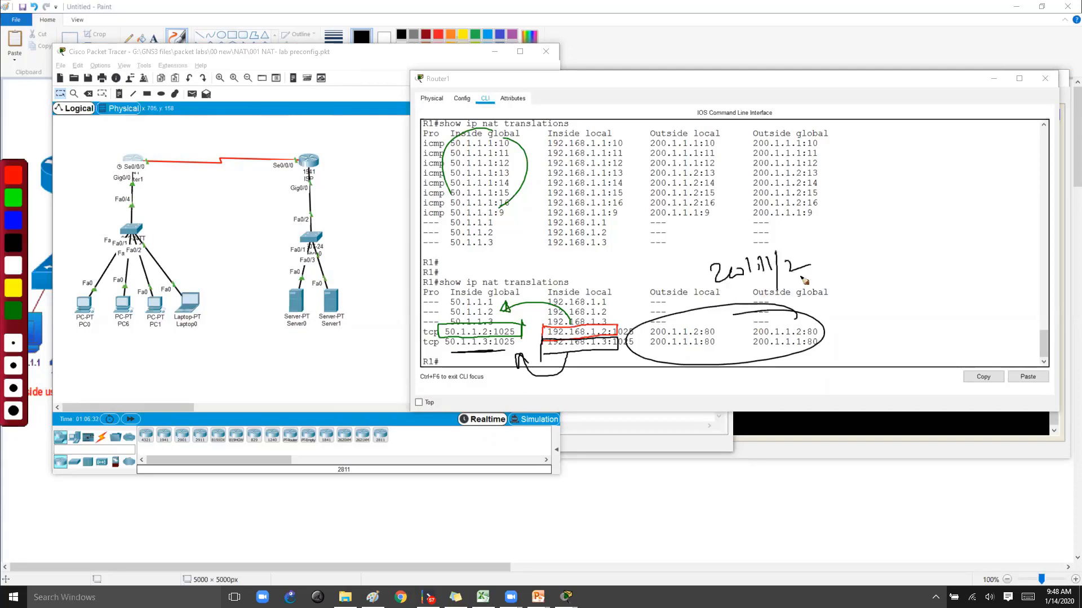
{"action": "left_click_drag", "start_coordinate": [736, 292], "coordinate": [798, 279]}
{"action": "key", "text": "r"}
{"action": "left_click_drag", "start_coordinate": [834, 249], "coordinate": [851, 261]}
{"action": "left_click_drag", "start_coordinate": [817, 321], "coordinate": [806, 325]}
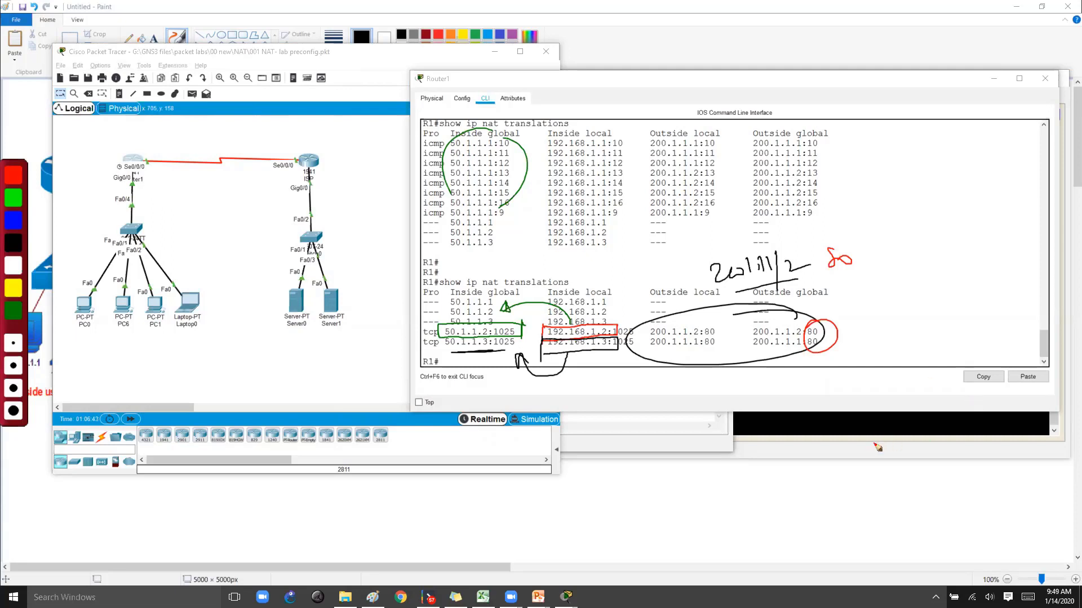
{"action": "key", "text": "Escape"}
{"action": "left_click", "coordinate": [746, 332]}
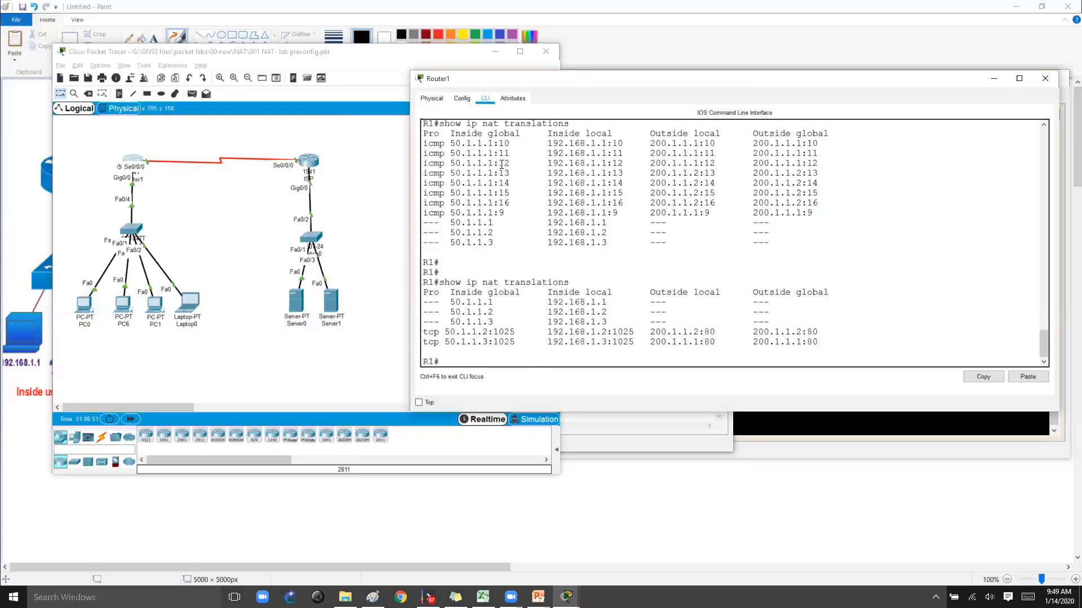
Display Router1's NAT statistics with show ip nat statistics
{"action": "key", "text": "Return"}
{"action": "key", "text": "Return"}
{"action": "type", "text": "show ip nat"}
{"action": "key", "text": "Tab"}
{"action": "type", "text": "st"}
{"action": "key", "text": "Tab"}
{"action": "key", "text": "Return"}
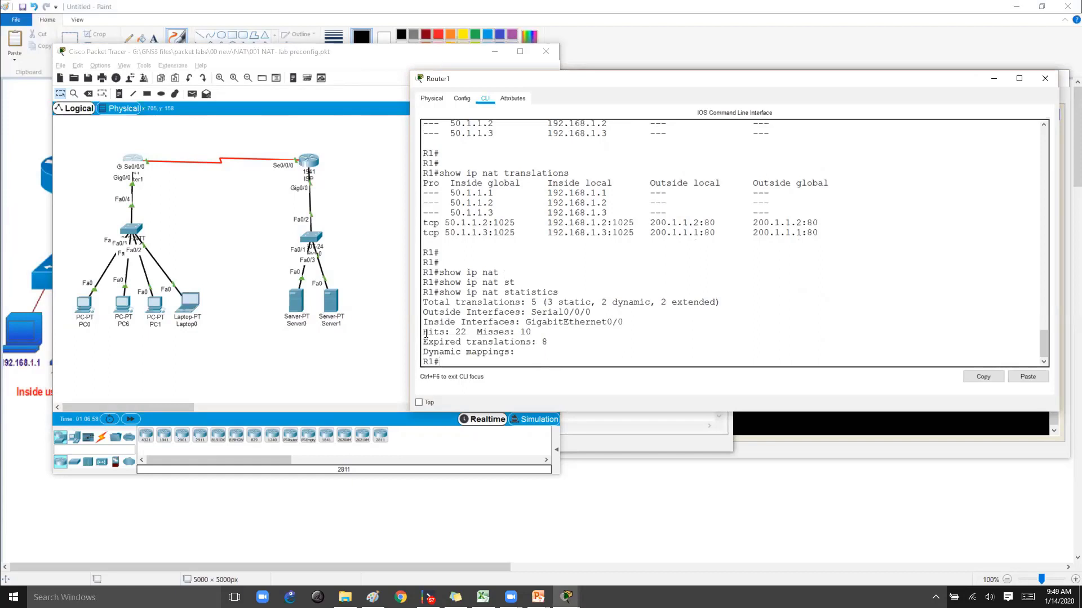
Examine the Hits and Expired translations lines in the NAT statistics and compare them with the earlier icmp entries
{"action": "left_click_drag", "start_coordinate": [427, 332], "coordinate": [562, 344]}
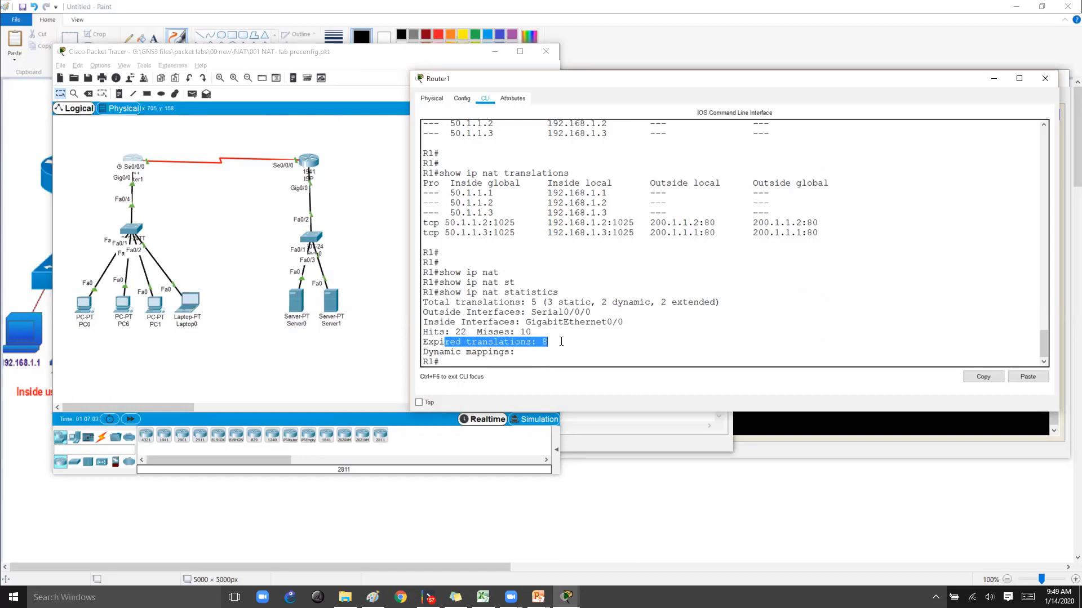
{"action": "scroll", "coordinate": [561, 341], "scroll_direction": "up", "scroll_amount": 6}
{"action": "left_click_drag", "start_coordinate": [466, 224], "coordinate": [662, 293]}
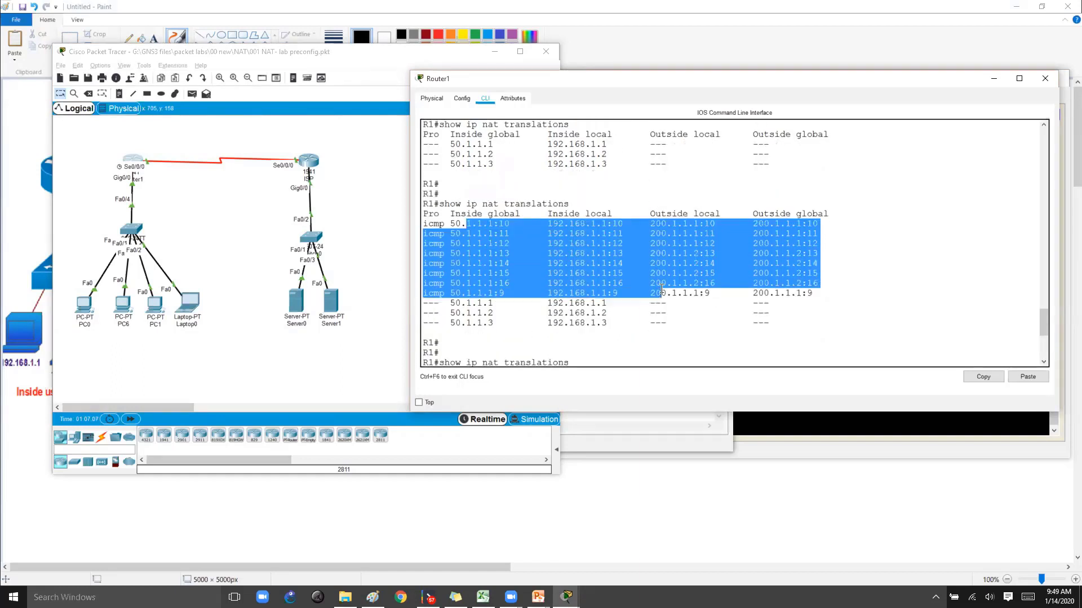
{"action": "scroll", "coordinate": [658, 290], "scroll_direction": "down", "scroll_amount": 6}
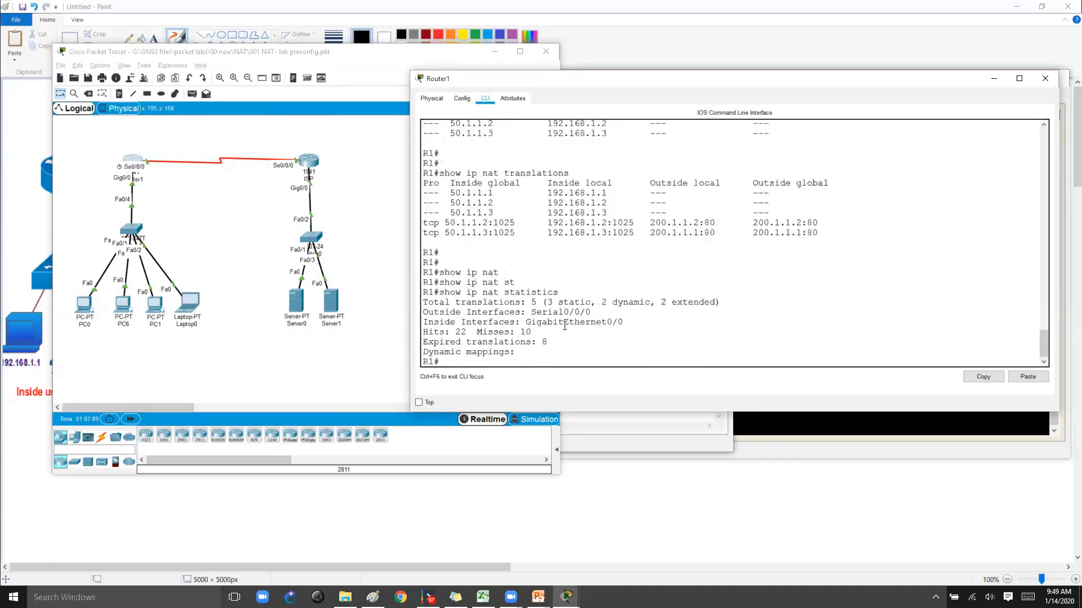
{"action": "left_click_drag", "start_coordinate": [488, 342], "coordinate": [558, 341]}
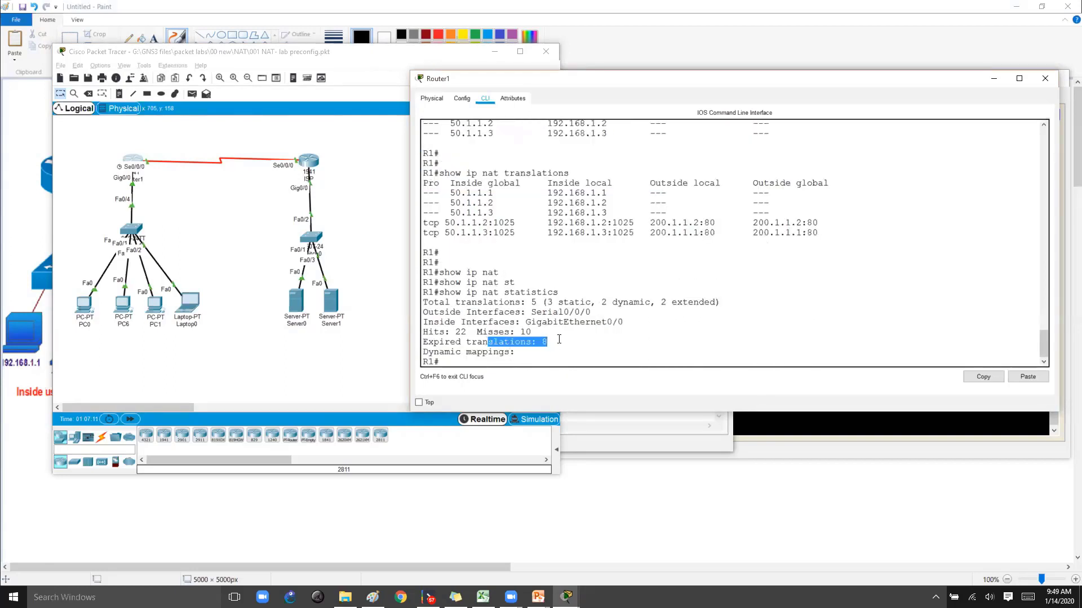
Examine the total translations and the outside and inside interfaces in the NAT statistics
{"action": "left_click_drag", "start_coordinate": [477, 303], "coordinate": [589, 312]}
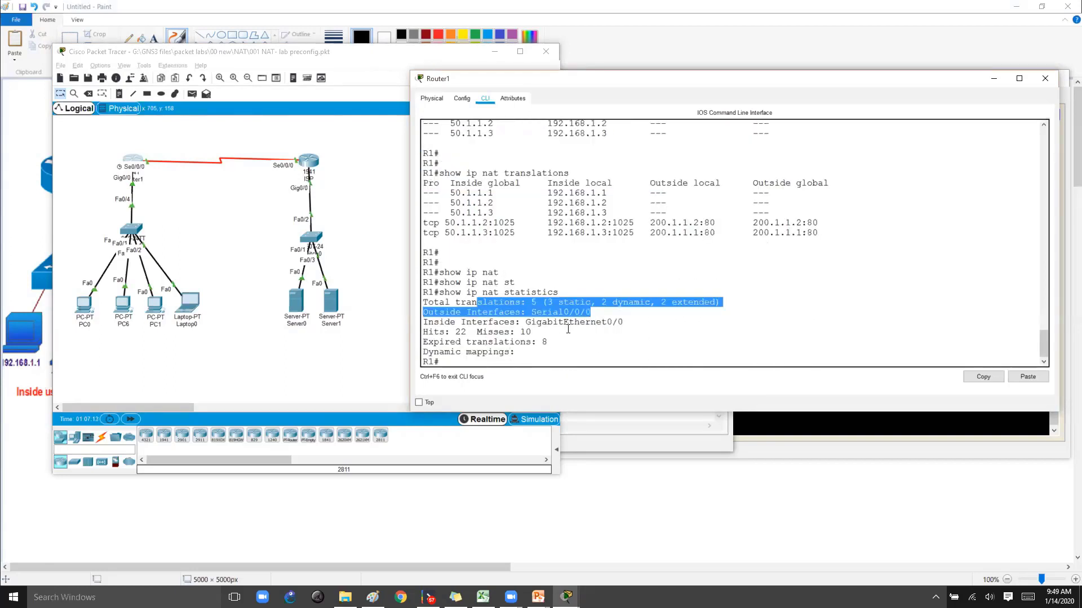
{"action": "left_click", "coordinate": [568, 329]}
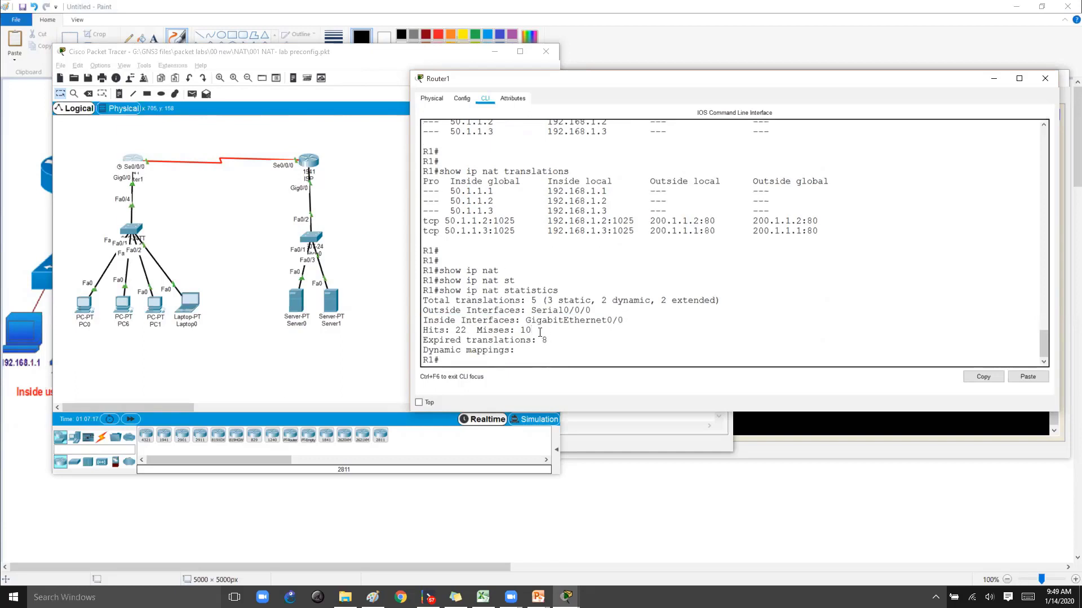
{"action": "left_click_drag", "start_coordinate": [488, 321], "coordinate": [624, 321]}
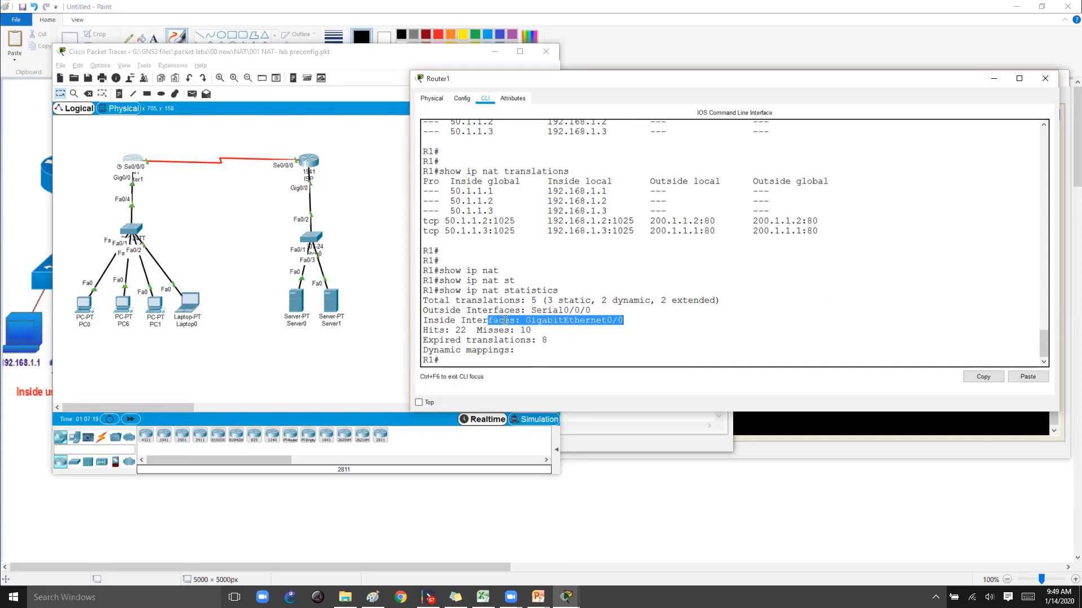
{"action": "left_click_drag", "start_coordinate": [477, 311], "coordinate": [624, 320]}
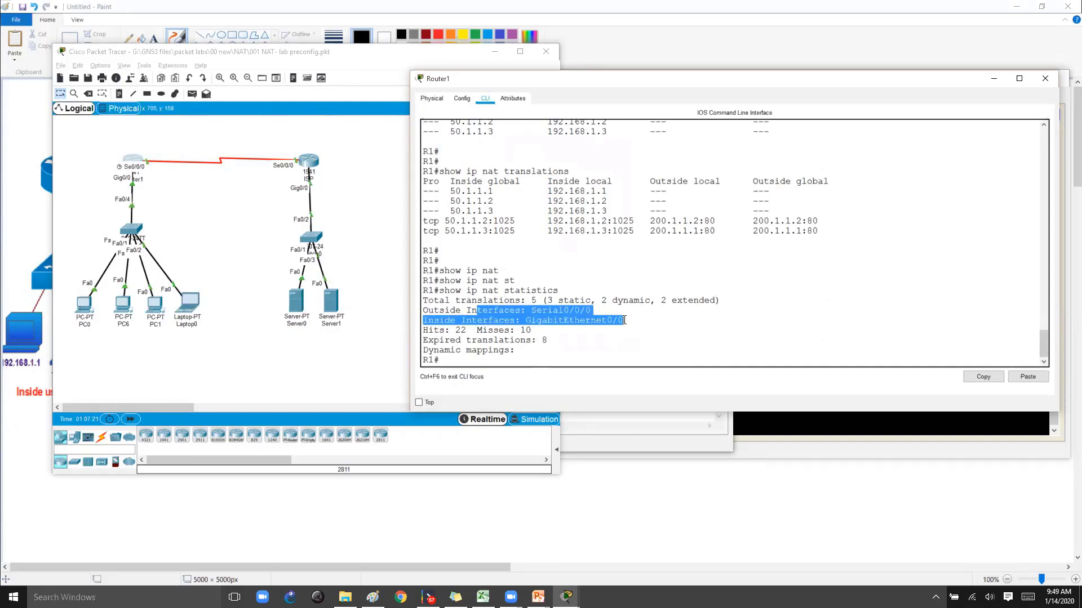
Rerun show ip nat translations on Router1 to list the current entries
{"action": "key", "text": "Return"}
{"action": "key", "text": "Return"}
{"action": "key", "text": "Return"}
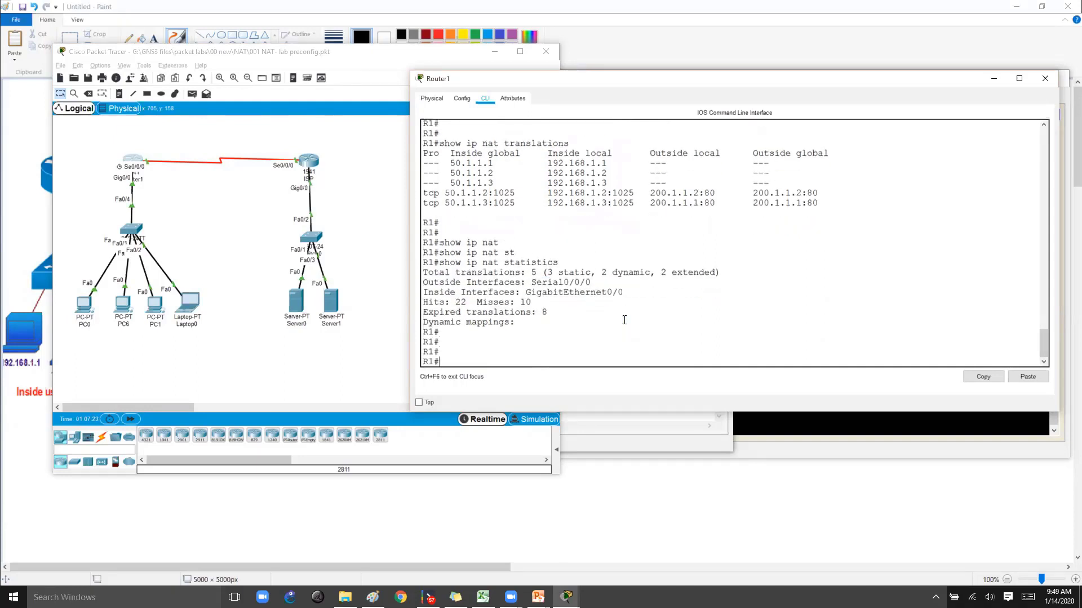
{"action": "type", "text": "sshow ip nat"}
{"action": "key", "text": "Tab"}
{"action": "type", "text": "tr"}
{"action": "key", "text": "Tab"}
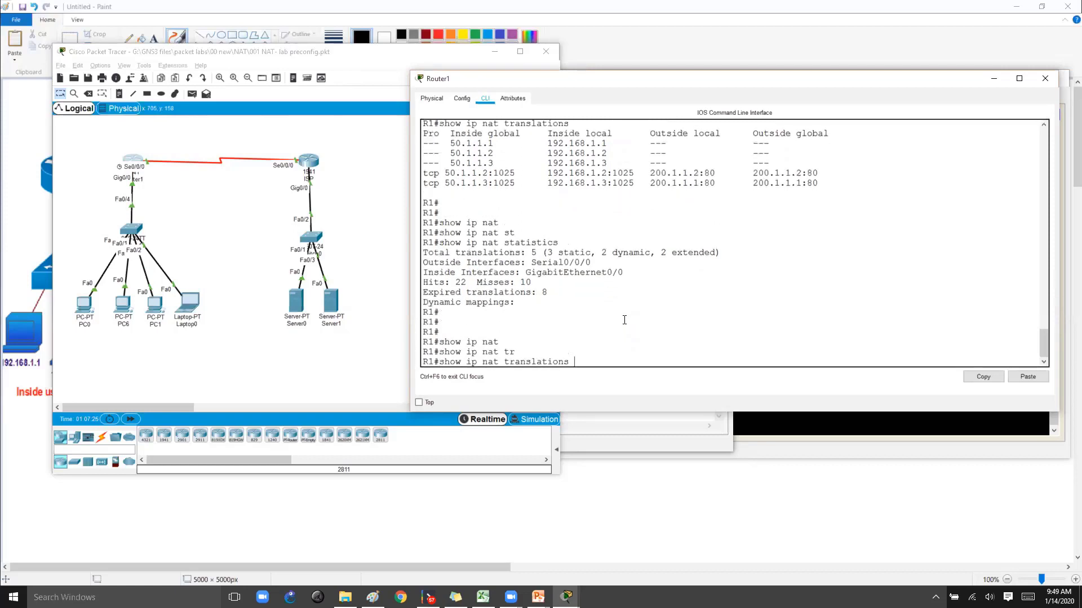
{"action": "key", "text": "Return"}
{"action": "key", "text": "Return"}
{"action": "key", "text": "Return"}
{"action": "type", "text": "cl"}
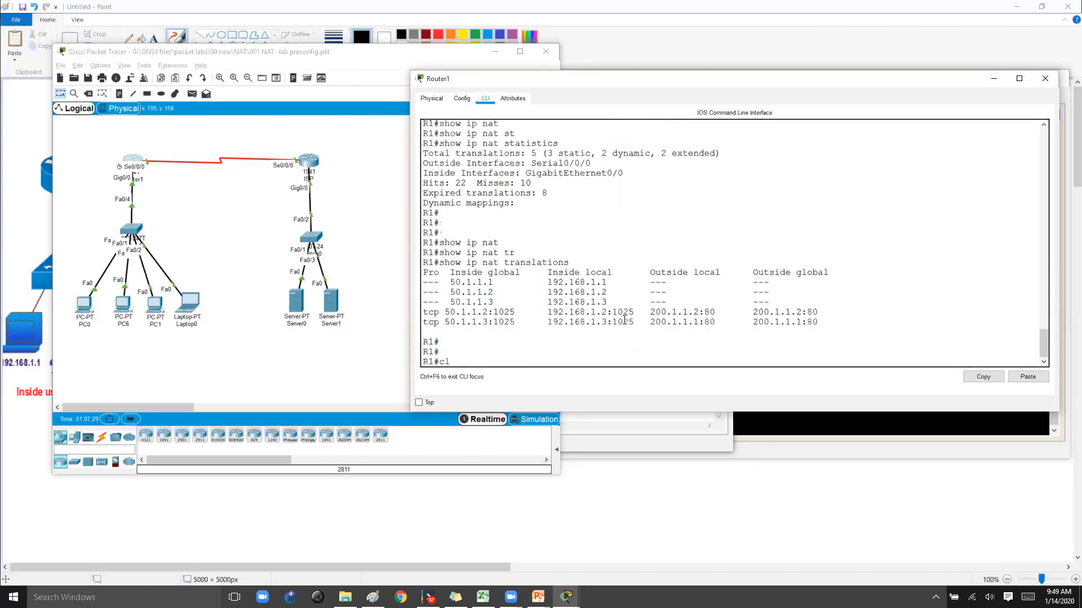
{"action": "type", "text": "ea"}
{"action": "key", "text": "Tab"}
{"action": "type", "text": "ip g"}
{"action": "key", "text": "Tab"}
{"action": "key", "text": "BackSpace"}
{"action": "type", "text": "nat"}
{"action": "key", "text": "Tab"}
{"action": "type", "text": "t"}
{"action": "key", "text": "Tab"}
{"action": "type", "text": "*"}
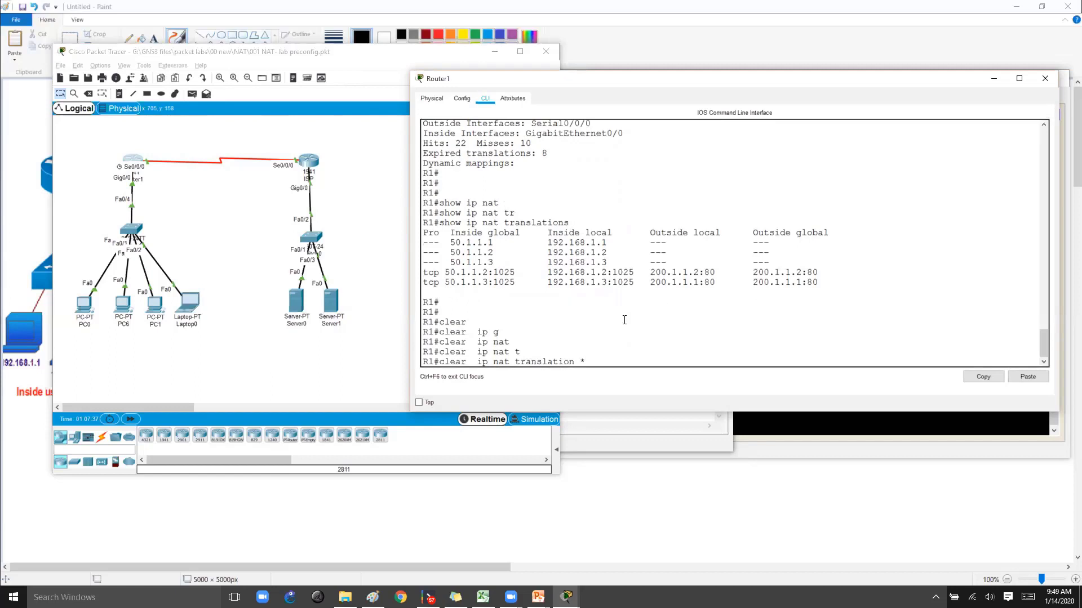
{"action": "key", "text": "BackSpace"}
{"action": "key", "text": "BackSpace"}
{"action": "key", "text": "BackSpace"}
{"action": "key", "text": "BackSpace"}
{"action": "key", "text": "BackSpace"}
{"action": "key", "text": "BackSpace"}
{"action": "key", "text": "BackSpace"}
{"action": "key", "text": "BackSpace"}
{"action": "key", "text": "BackSpace"}
{"action": "key", "text": "BackSpace"}
{"action": "key", "text": "BackSpace"}
{"action": "key", "text": "BackSpace"}
{"action": "key", "text": "BackSpace"}
{"action": "key", "text": "BackSpace"}
{"action": "key", "text": "BackSpace"}
{"action": "key", "text": "BackSpace"}
{"action": "key", "text": "BackSpace"}
{"action": "key", "text": "BackSpace"}
{"action": "key", "text": "BackSpace"}
{"action": "key", "text": "BackSpace"}
{"action": "key", "text": "Return"}
Enter global configuration mode and page through do sh run to the static NAT lines
{"action": "type", "text": "conf t"}
{"action": "key", "text": "Return"}
{"action": "key", "text": "Return"}
{"action": "type", "text": "do sh run"}
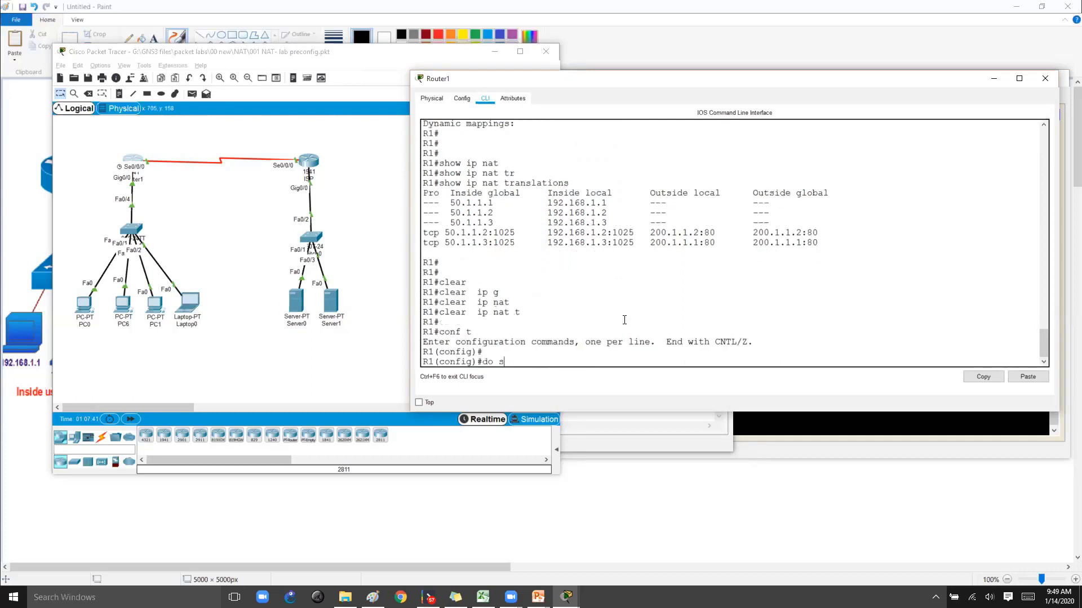
{"action": "key", "text": "Return"}
{"action": "key", "text": "space"}
{"action": "key", "text": "space"}
{"action": "key", "text": "space"}
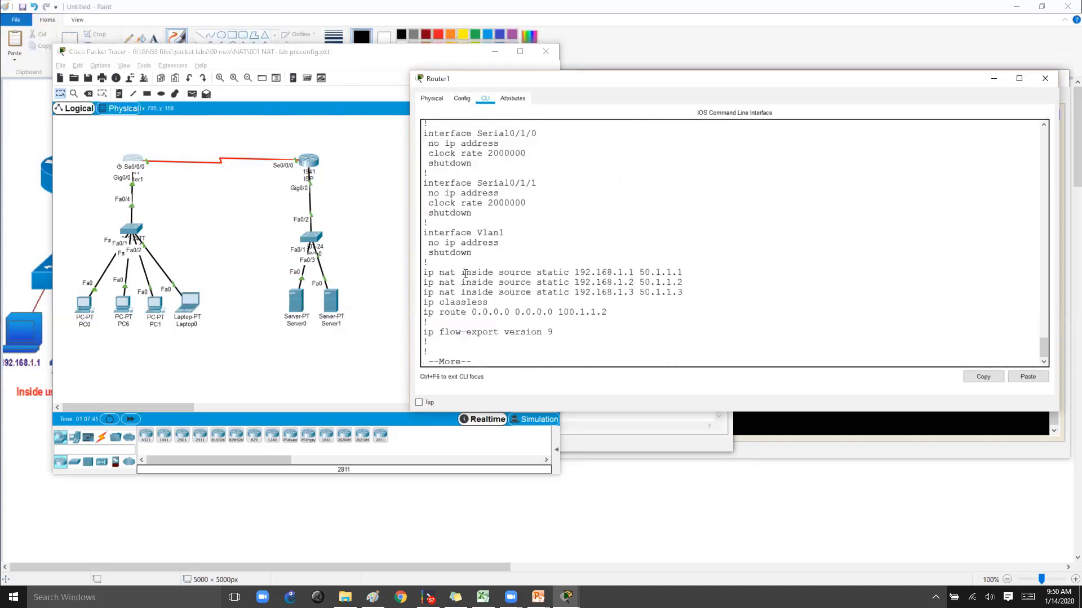
Quit the listing, start a no command, and try to paste the copied static NAT line for 192.168.1.1 50.1.1.1 after it
{"action": "left_click_drag", "start_coordinate": [424, 274], "coordinate": [686, 275]}
{"action": "key", "text": "ctrl+c"}
{"action": "type", "text": "no"}
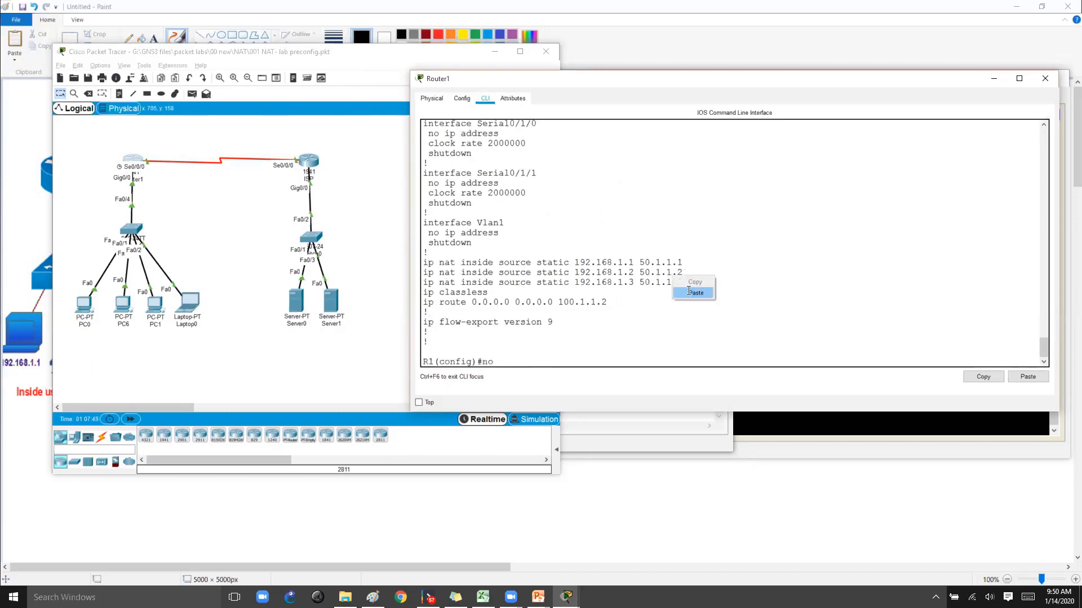
{"action": "left_click", "coordinate": [689, 291]}
{"action": "left_click_drag", "start_coordinate": [424, 263], "coordinate": [687, 268]}
{"action": "right_click", "coordinate": [686, 263]}
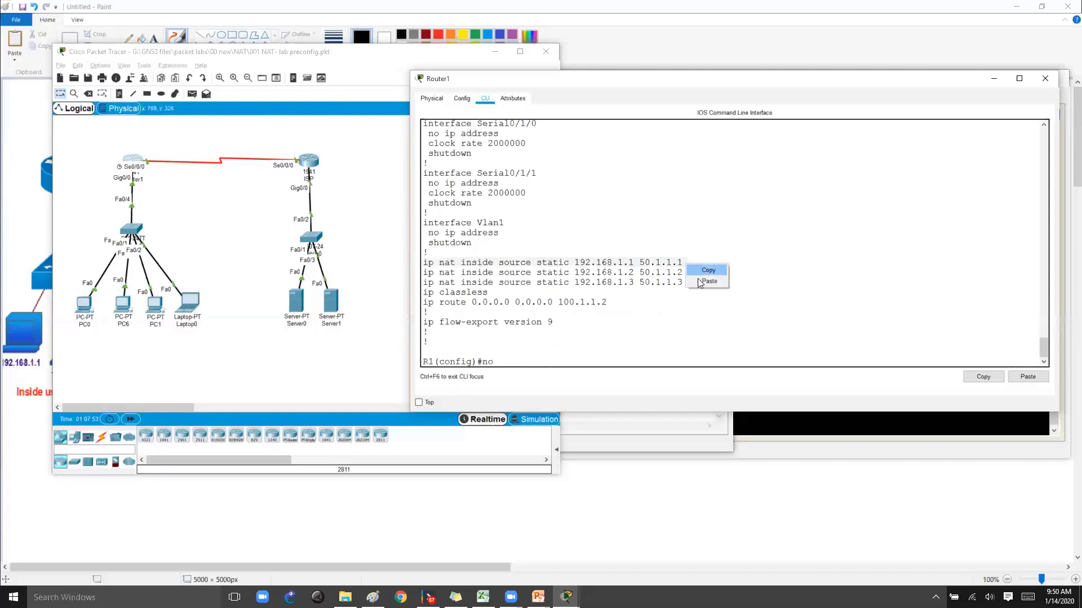
{"action": "left_click", "coordinate": [701, 279]}
{"action": "right_click", "coordinate": [701, 280]}
{"action": "left_click", "coordinate": [718, 298]}
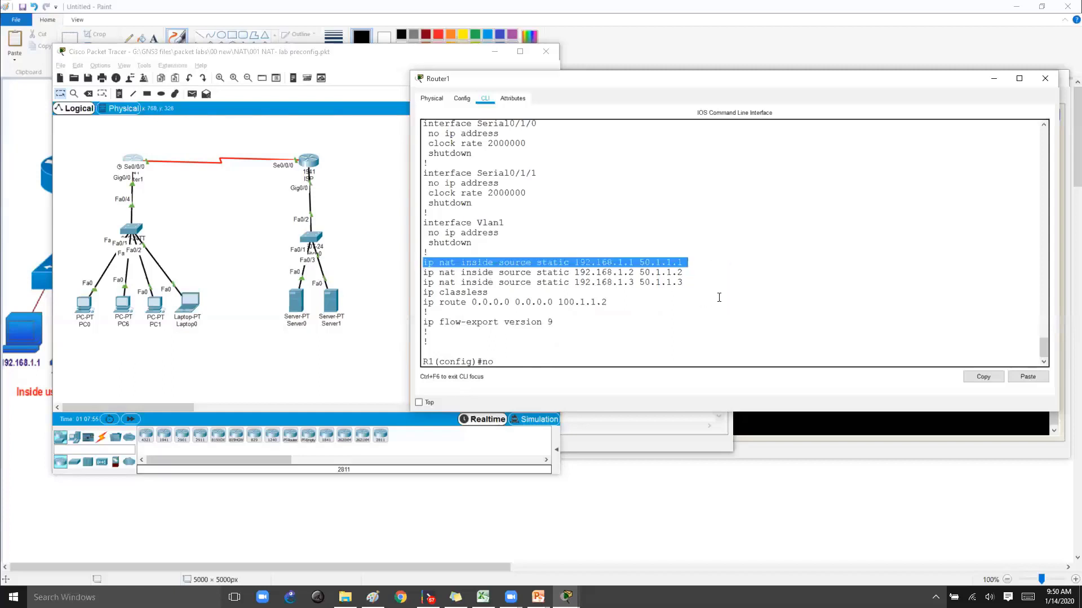
{"action": "right_click", "coordinate": [611, 308]}
{"action": "left_click", "coordinate": [629, 320]}
{"action": "left_click", "coordinate": [627, 314]}
{"action": "right_click", "coordinate": [577, 330]}
{"action": "left_click", "coordinate": [591, 350]}
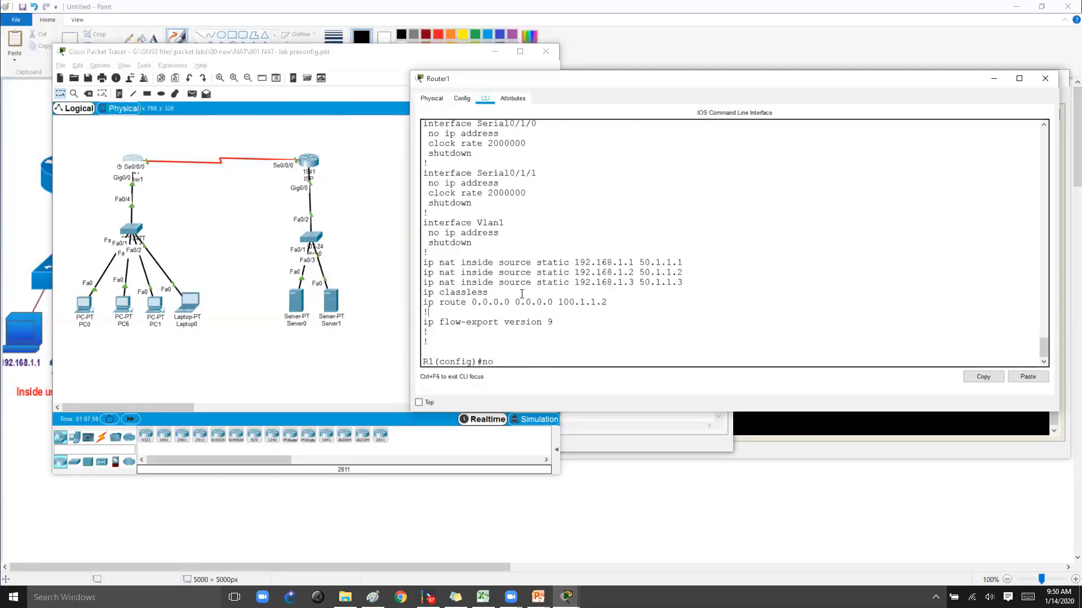
Copy the static NAT line for 192.168.1.1 50.1.1.1 from the configuration listing and paste it at the Router1 prompt
{"action": "left_click_drag", "start_coordinate": [424, 252], "coordinate": [682, 263]}
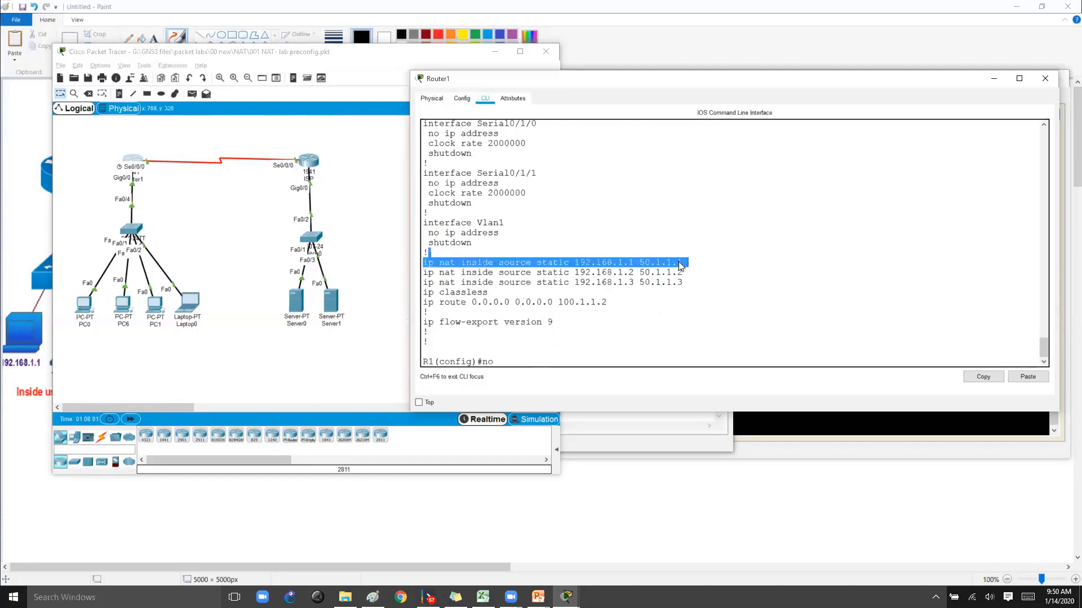
{"action": "right_click", "coordinate": [682, 265]}
{"action": "left_click", "coordinate": [693, 269]}
{"action": "right_click", "coordinate": [697, 308]}
{"action": "left_click", "coordinate": [710, 325]}
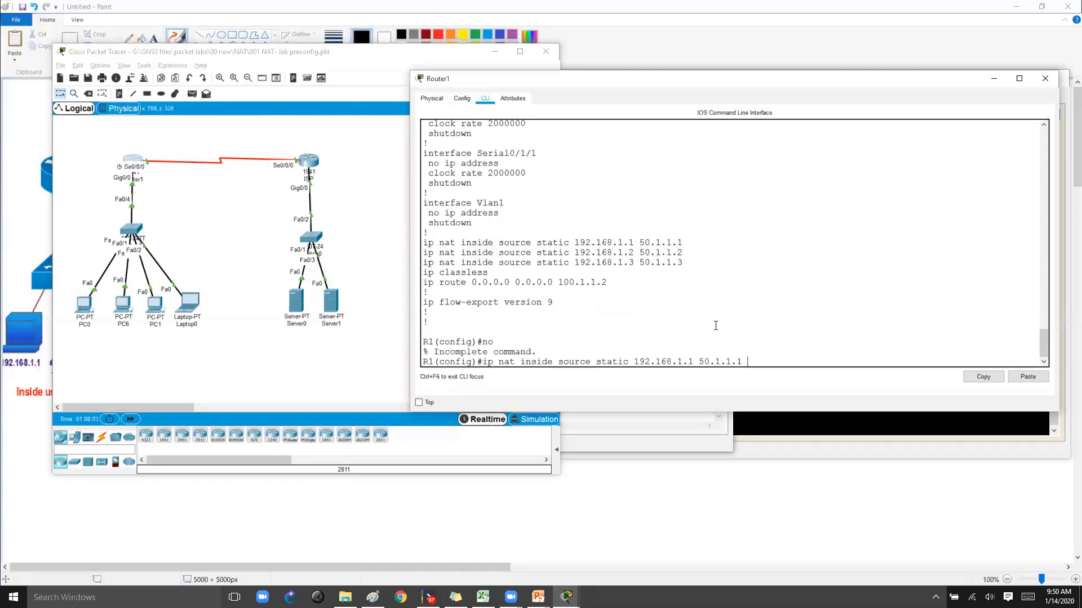
Submit the pasted line, recall it and prefix it with no to remove the static NAT entry 192.168.1.1 50.1.1.1
{"action": "type", "text": "a"}
{"action": "key", "text": "Return"}
{"action": "key", "text": "Up"}
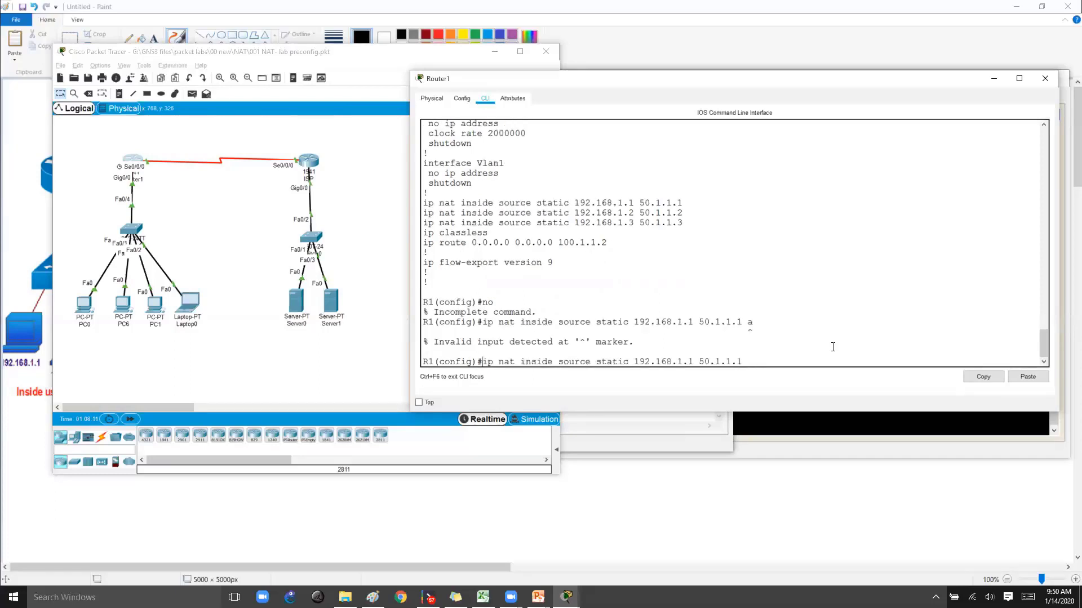
{"action": "type", "text": "no"}
{"action": "key", "text": "Return"}
{"action": "key", "text": "Return"}
Reuse the removal command with both addresses changed to delete the static NAT entry 192.168.1.2 50.1.1.2
{"action": "key", "text": "Up"}
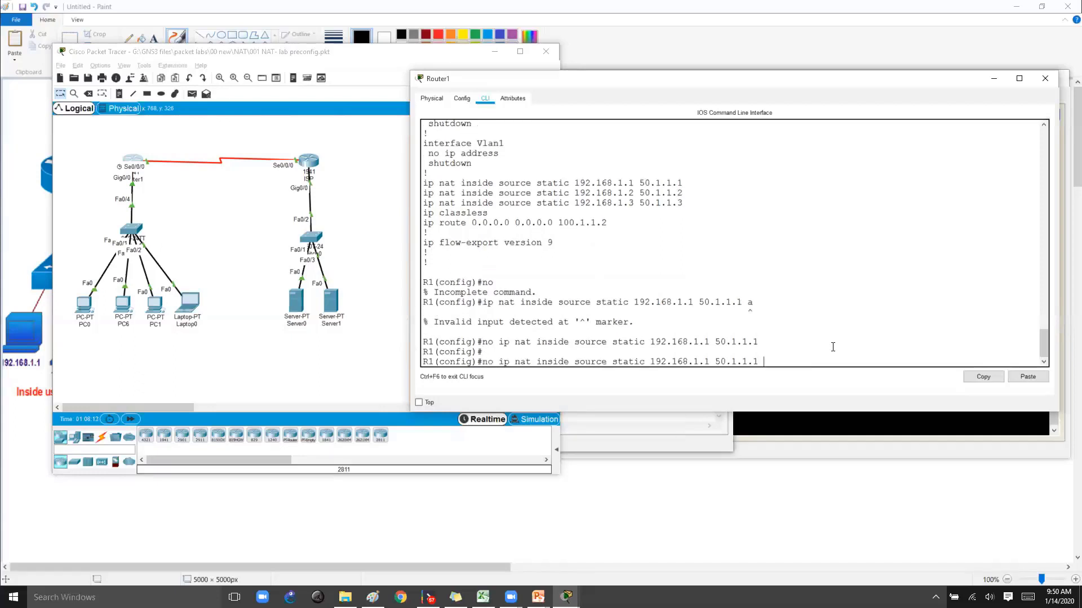
{"action": "key", "text": "BackSpace"}
{"action": "type", "text": "2"}
{"action": "key", "text": "Left"}
{"action": "key", "text": "Left"}
{"action": "key", "text": "Left"}
{"action": "key", "text": "Return"}
{"action": "key", "text": "Return"}
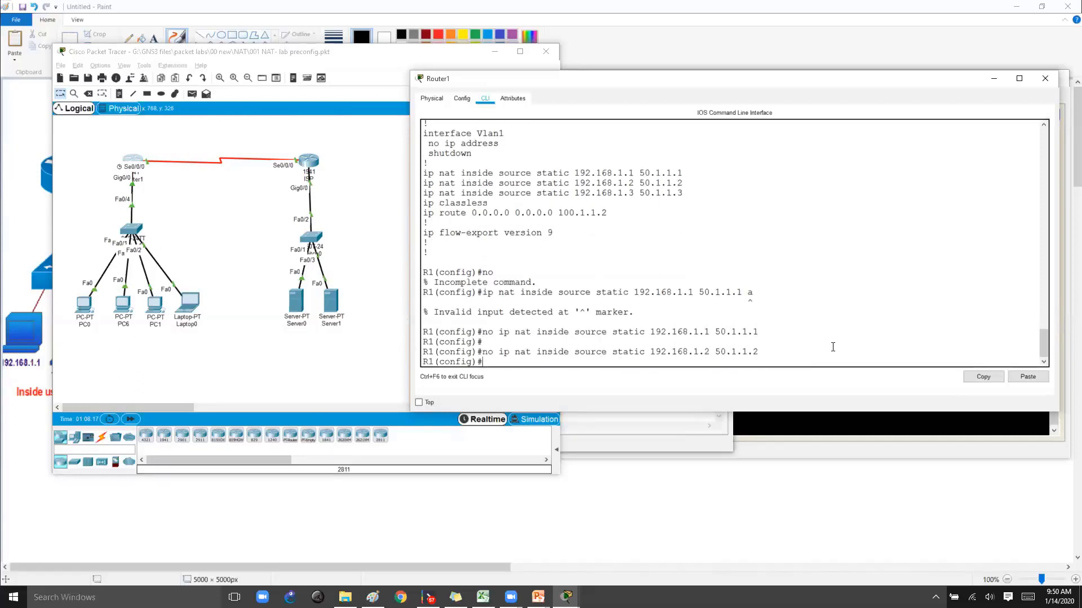
{"action": "key", "text": "Return"}
Leave configuration mode and list the remaining entries with show ip nat translations, checking the tcp entry
{"action": "type", "text": "end"}
{"action": "key", "text": "Return"}
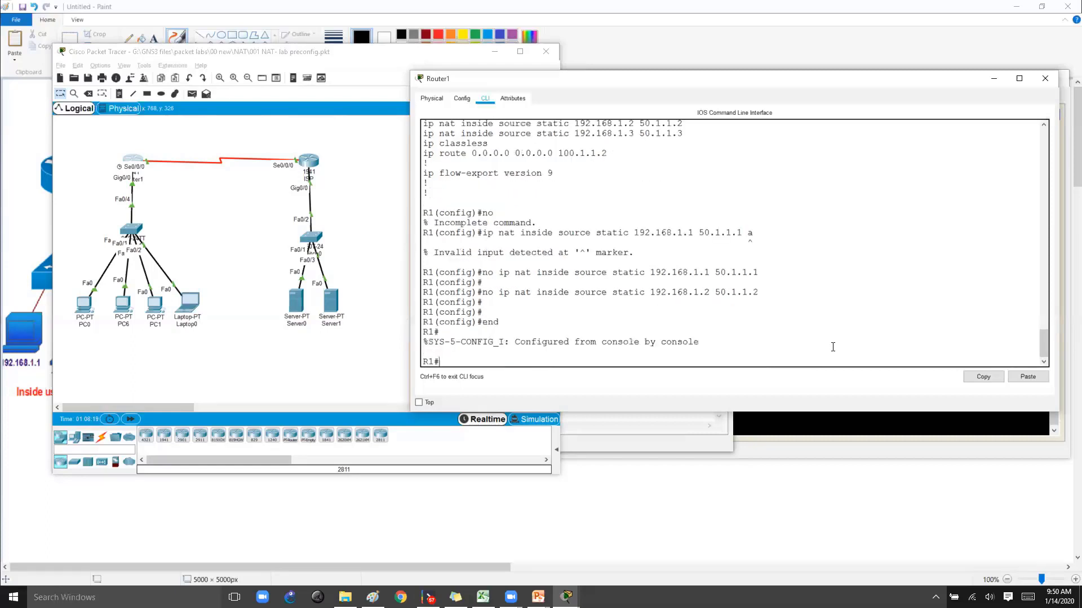
{"action": "type", "text": "show ip nat"}
{"action": "key", "text": "Tab"}
{"action": "type", "text": "tr"}
{"action": "key", "text": "Tab"}
{"action": "key", "text": "Return"}
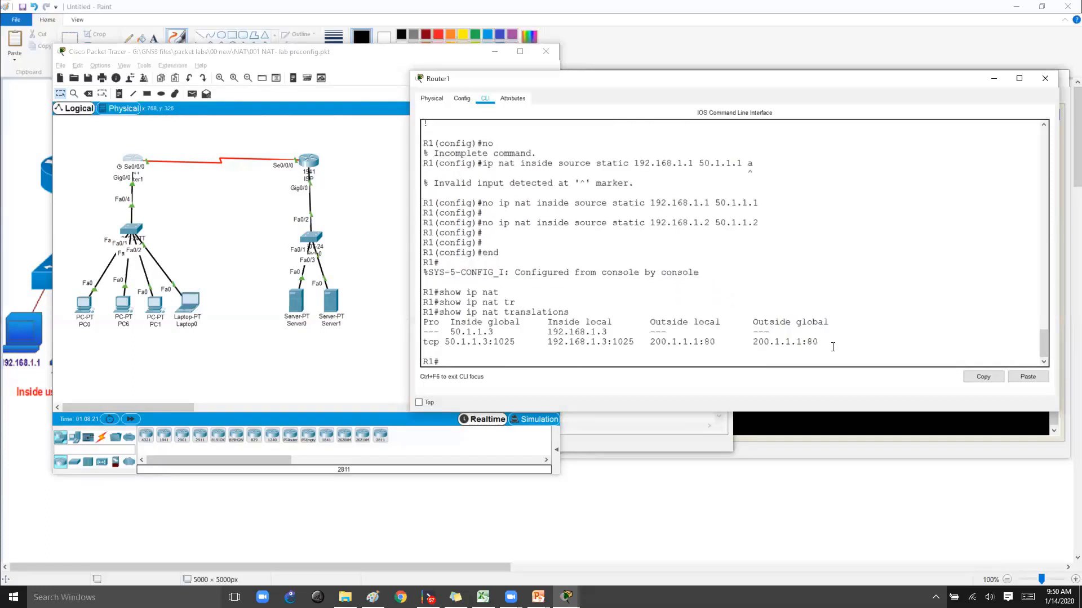
{"action": "left_click_drag", "start_coordinate": [445, 341], "coordinate": [556, 347]}
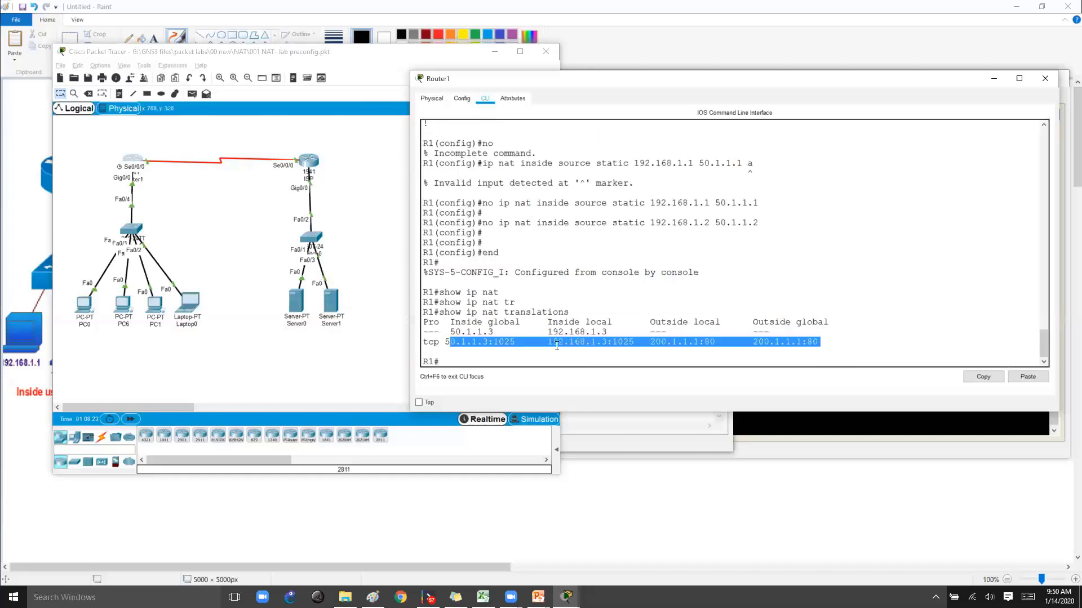
{"action": "left_click", "coordinate": [531, 339]}
Clear the dynamic translation entries on Router1 with clear ip nat translation *
{"action": "key", "text": "Return"}
{"action": "type", "text": "clear ip nbg"}
{"action": "key", "text": "Tab"}
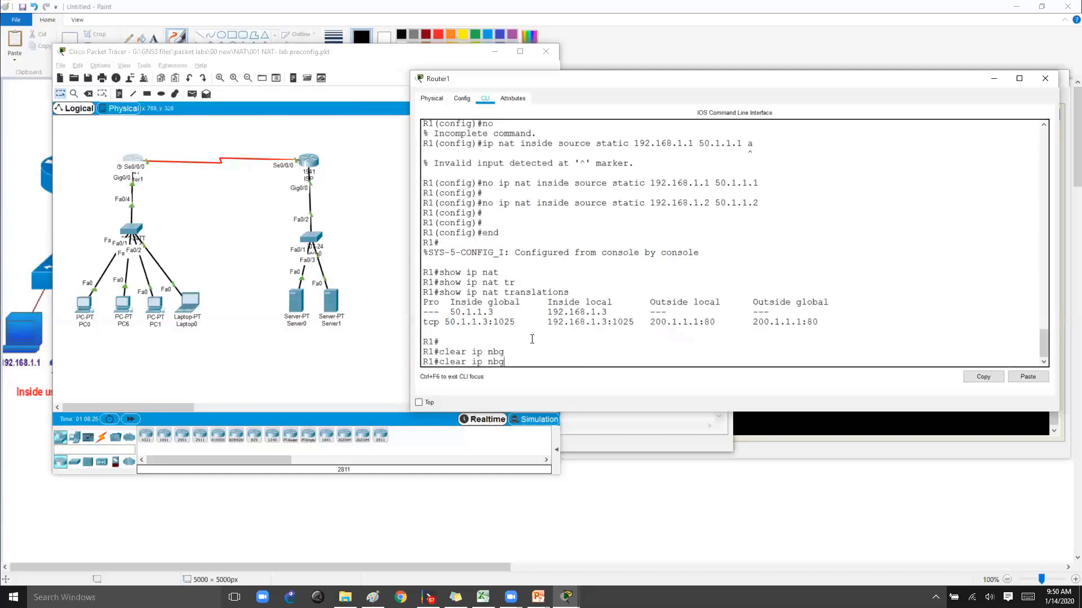
{"action": "key", "text": "BackSpace"}
{"action": "type", "text": "at"}
{"action": "key", "text": "Tab"}
{"action": "type", "text": "t"}
{"action": "key", "text": "Tab"}
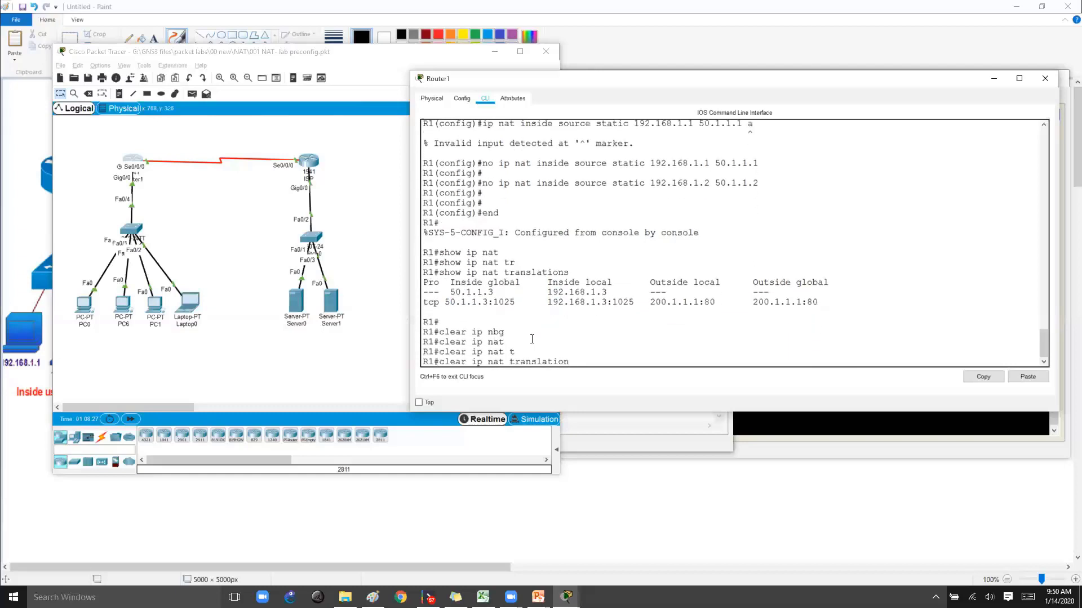
{"action": "type", "text": "*"}
{"action": "key", "text": "Return"}
{"action": "key", "text": "Return"}
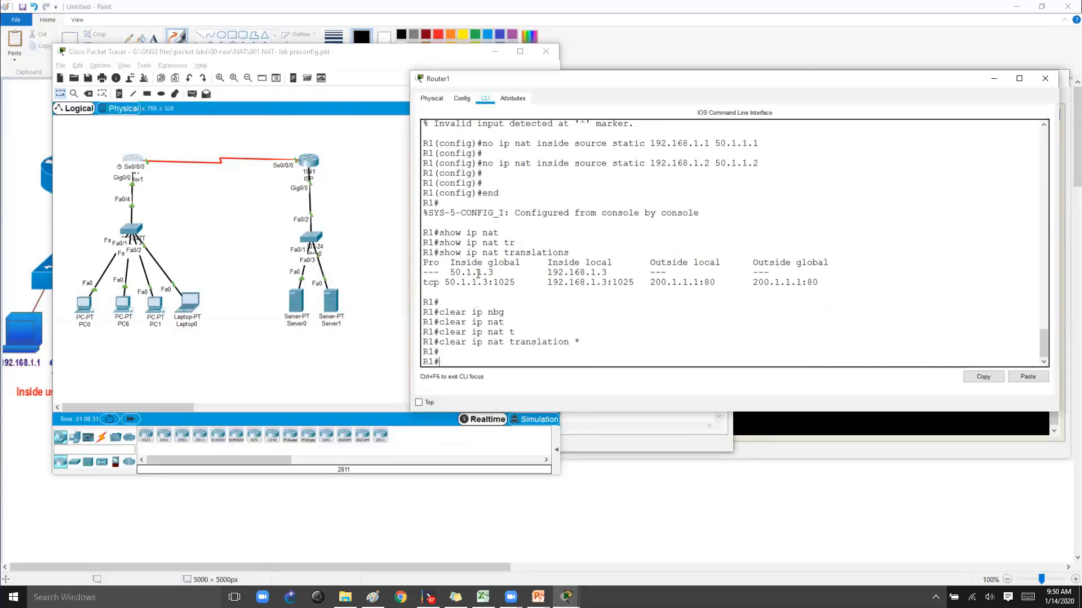
Run show ip nat translations again to check the table after the clear
{"action": "key", "text": "Up"}
{"action": "key", "text": "Up"}
{"action": "key", "text": "Return"}
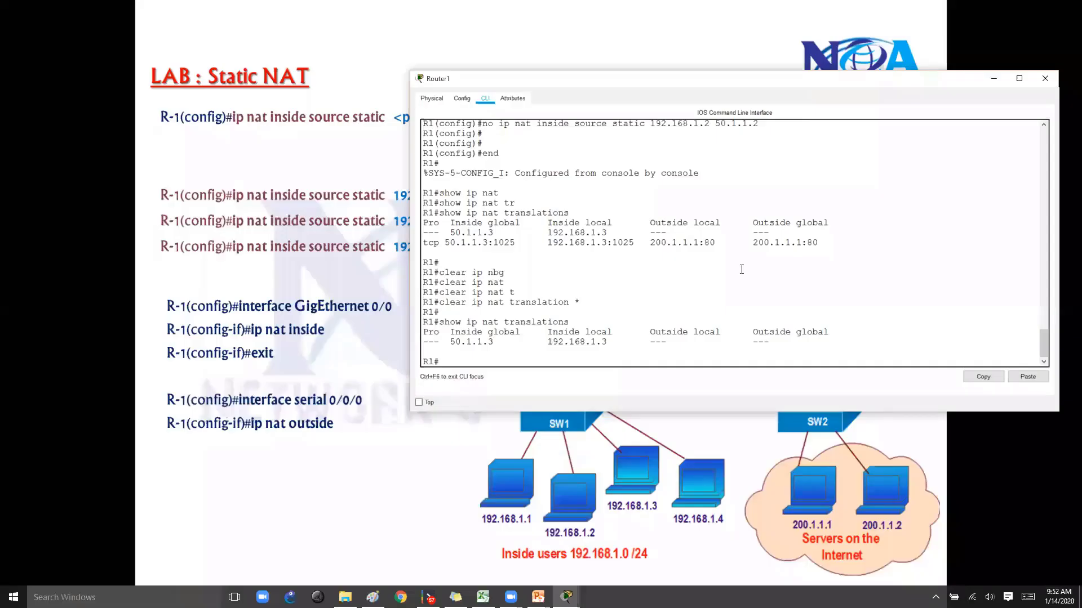
Enter global configuration mode and remove the static NAT entry 192.168.1.3 50.1.1.3 by adapting the earlier no command
{"action": "type", "text": "conf t"}
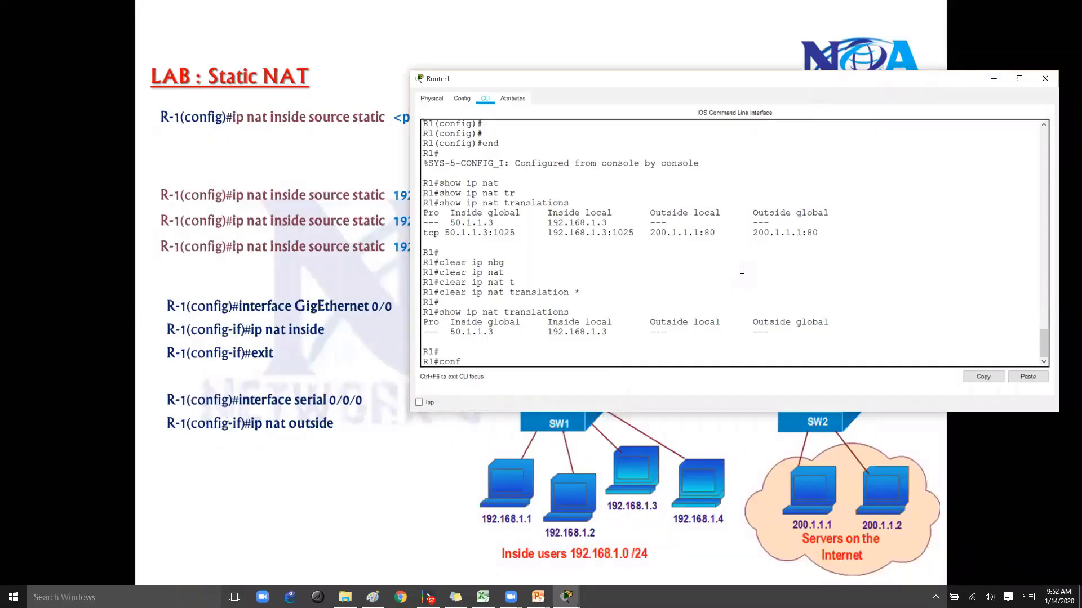
{"action": "key", "text": "Return"}
{"action": "key", "text": "Up"}
{"action": "key", "text": "Up"}
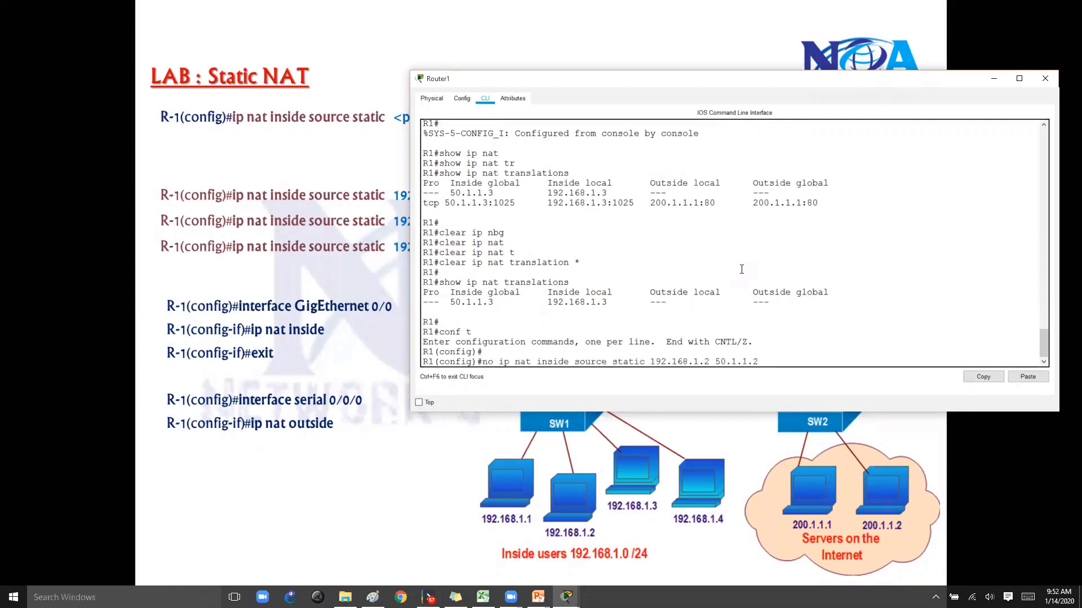
{"action": "type", "text": "3"}
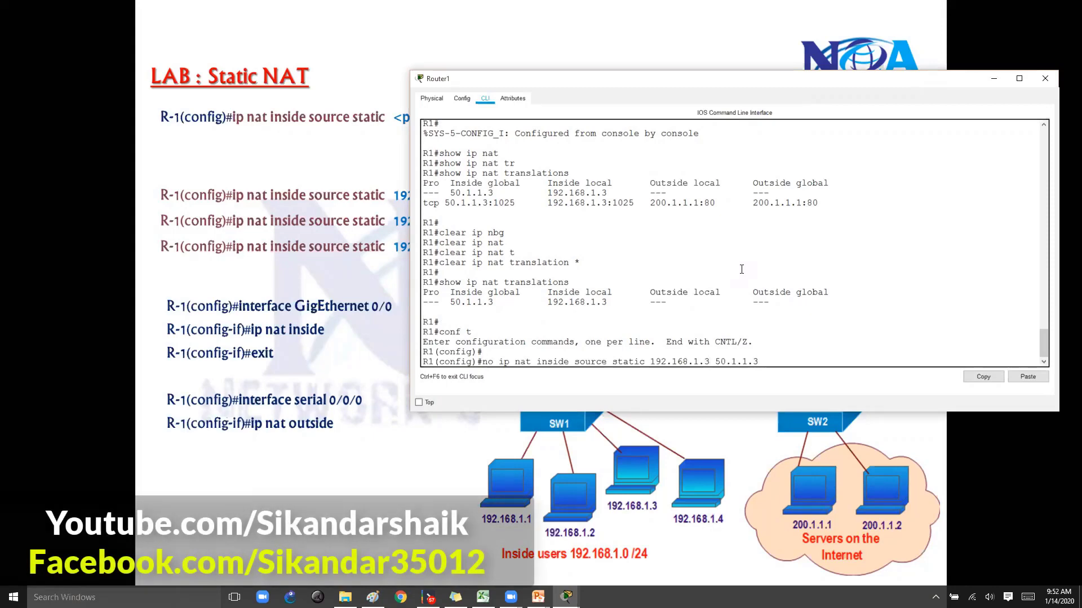
{"action": "key", "text": "Return"}
{"action": "key", "text": "Return"}
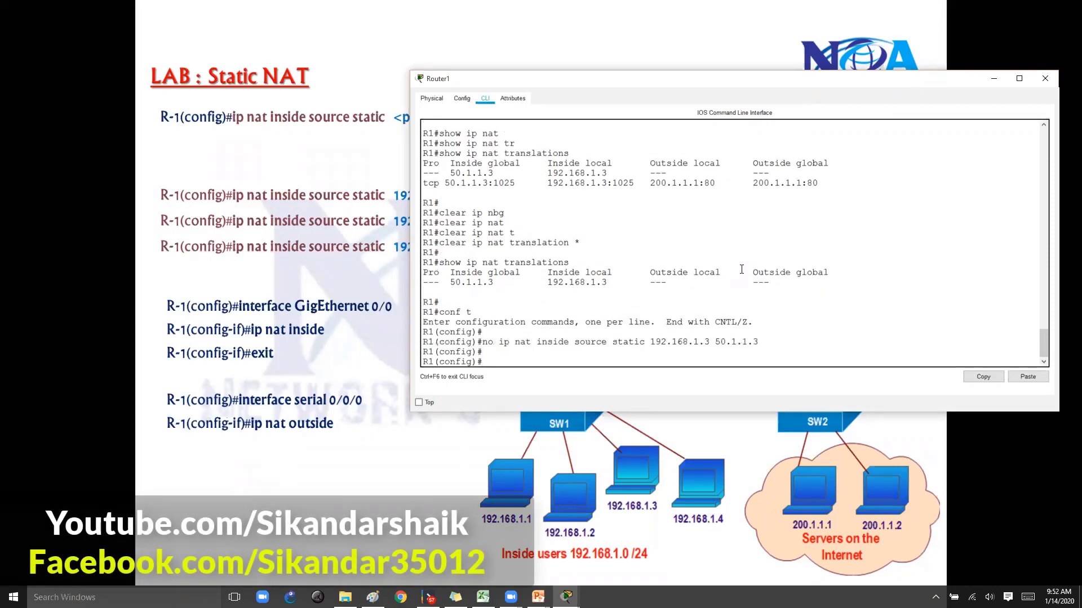